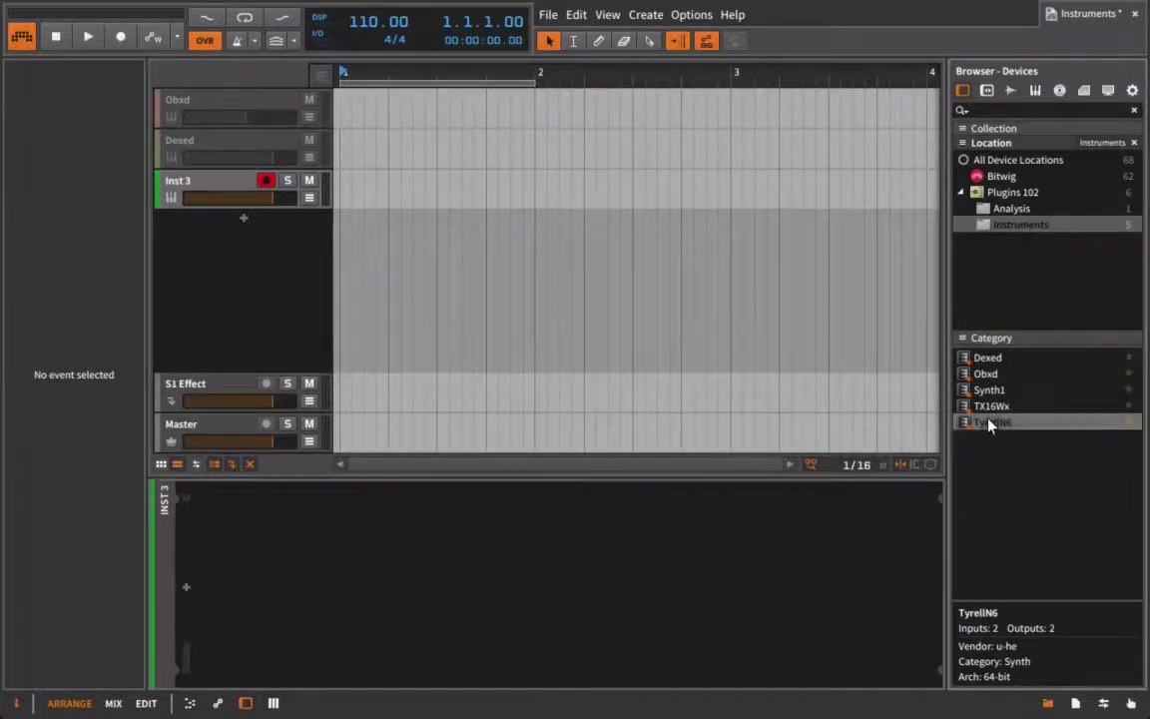
- Drag the TyrellN6 synth from the browser's Category list onto the Inst 3 track
left_click_drag(990, 425, 304, 195)
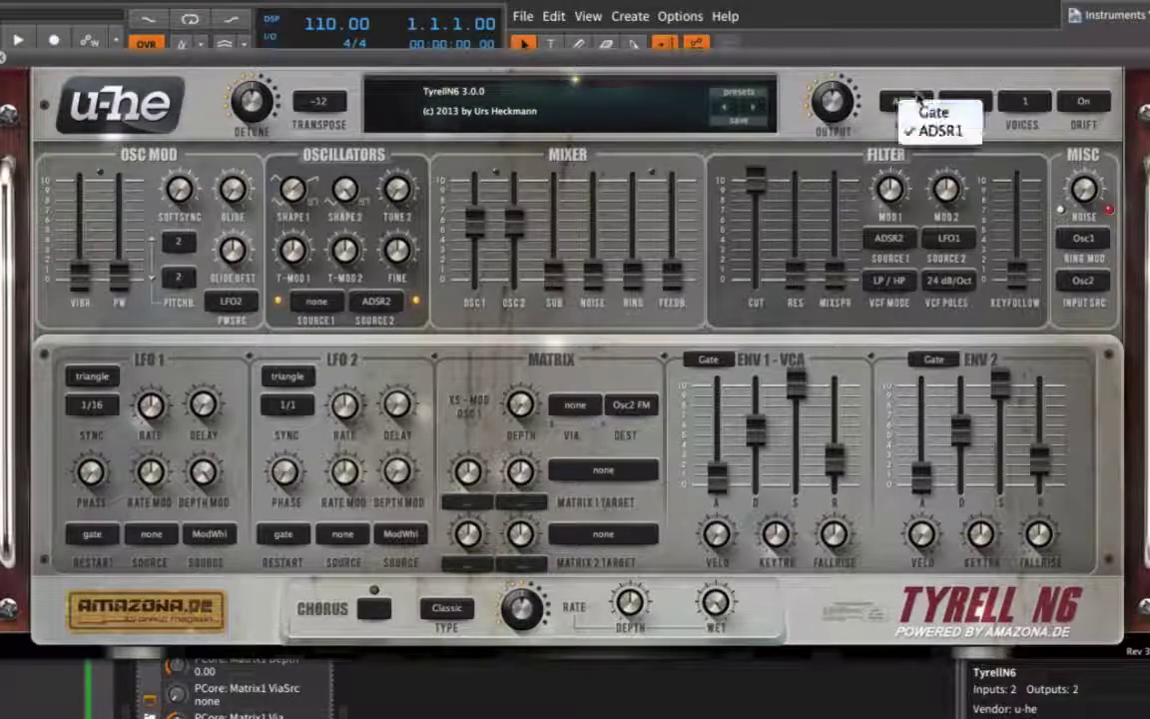
- Set the voice mode to legato and the glide amount to about 19.5
left_click(964, 102)
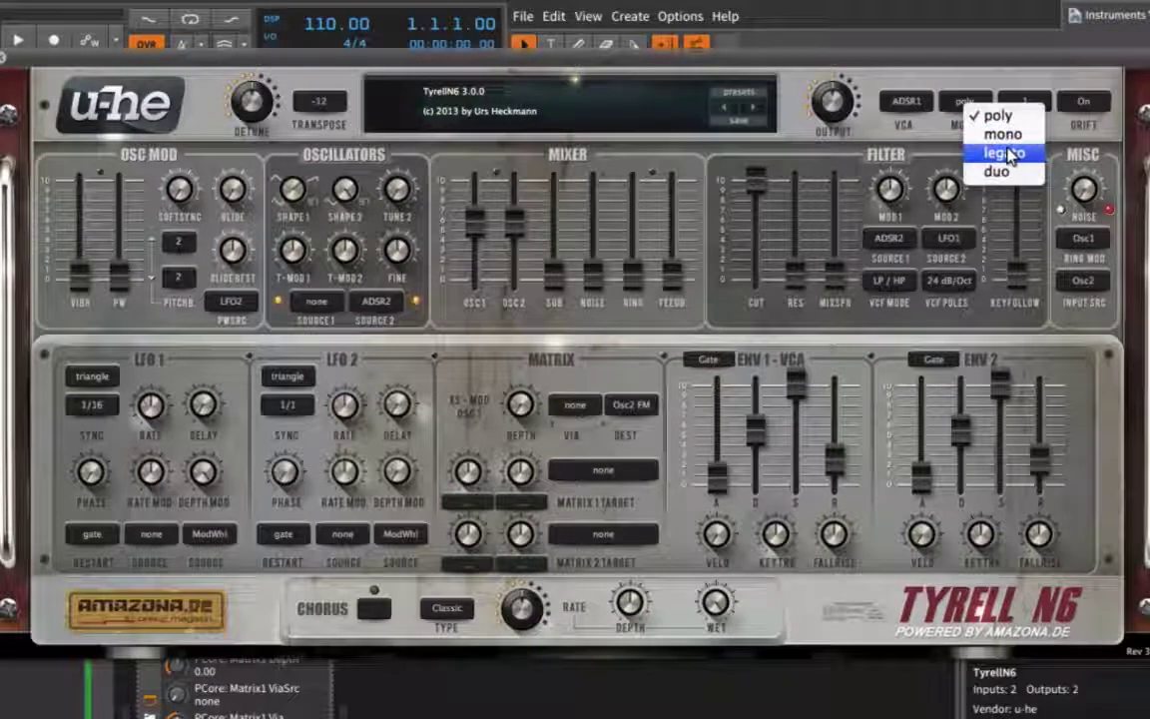
left_click(1006, 152)
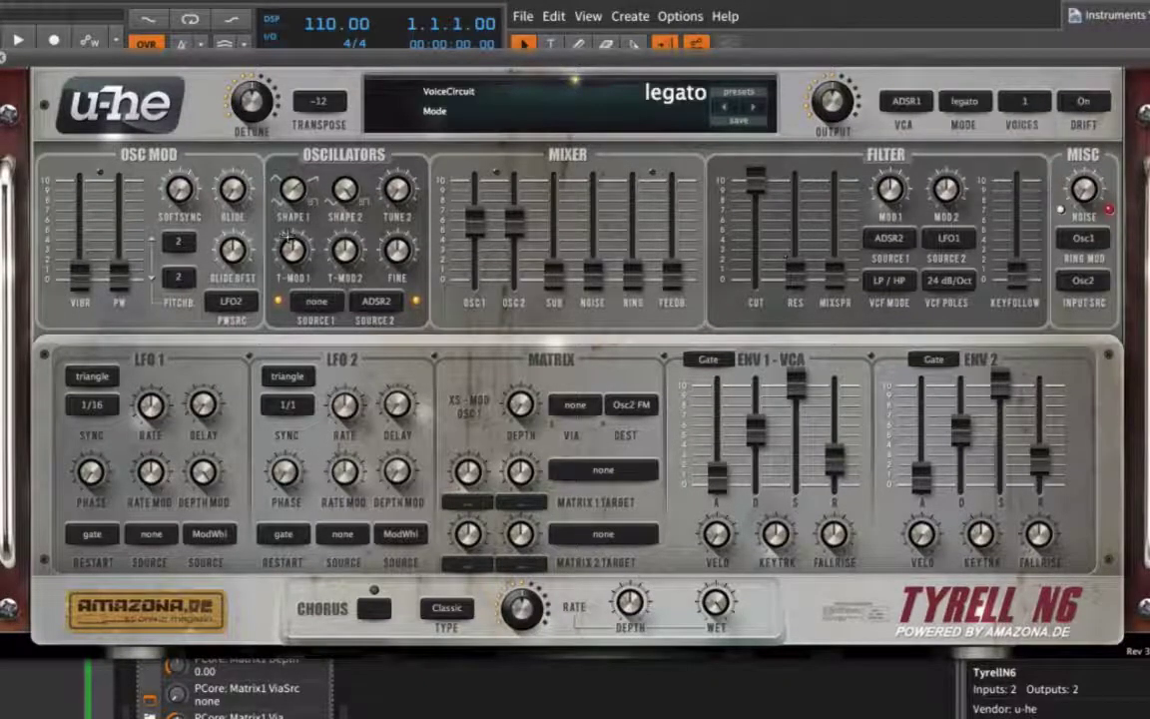
left_click_drag(232, 189, 232, 99)
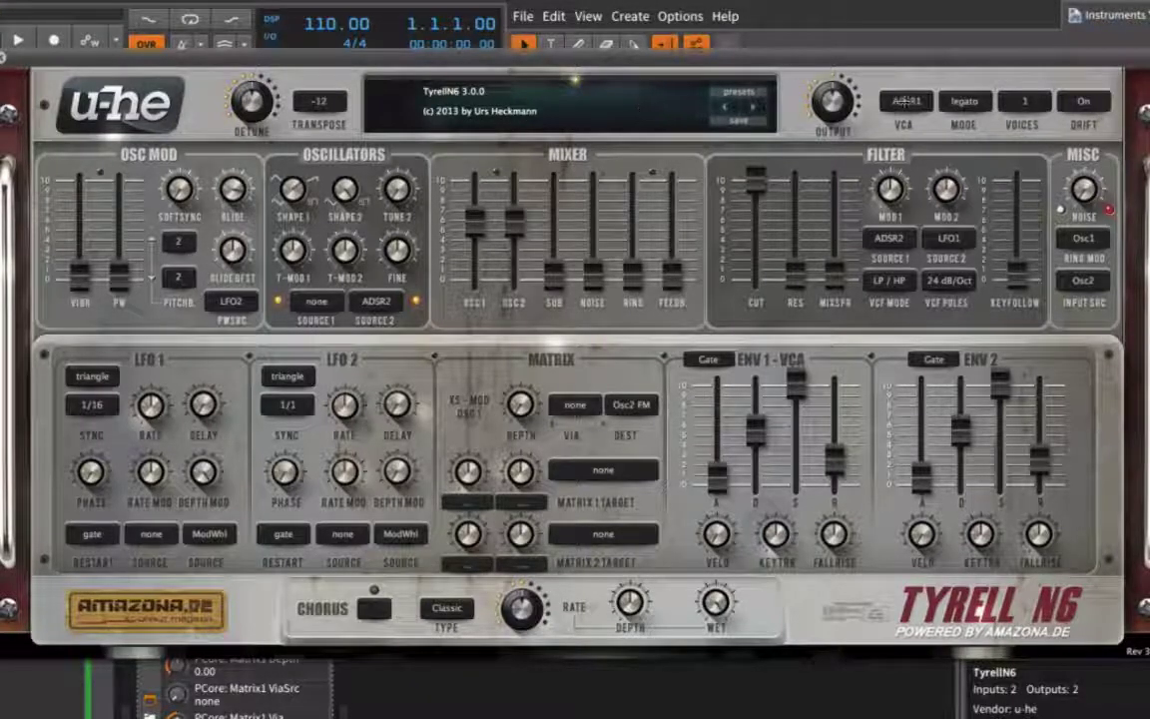
left_click(964, 102)
left_click(980, 129)
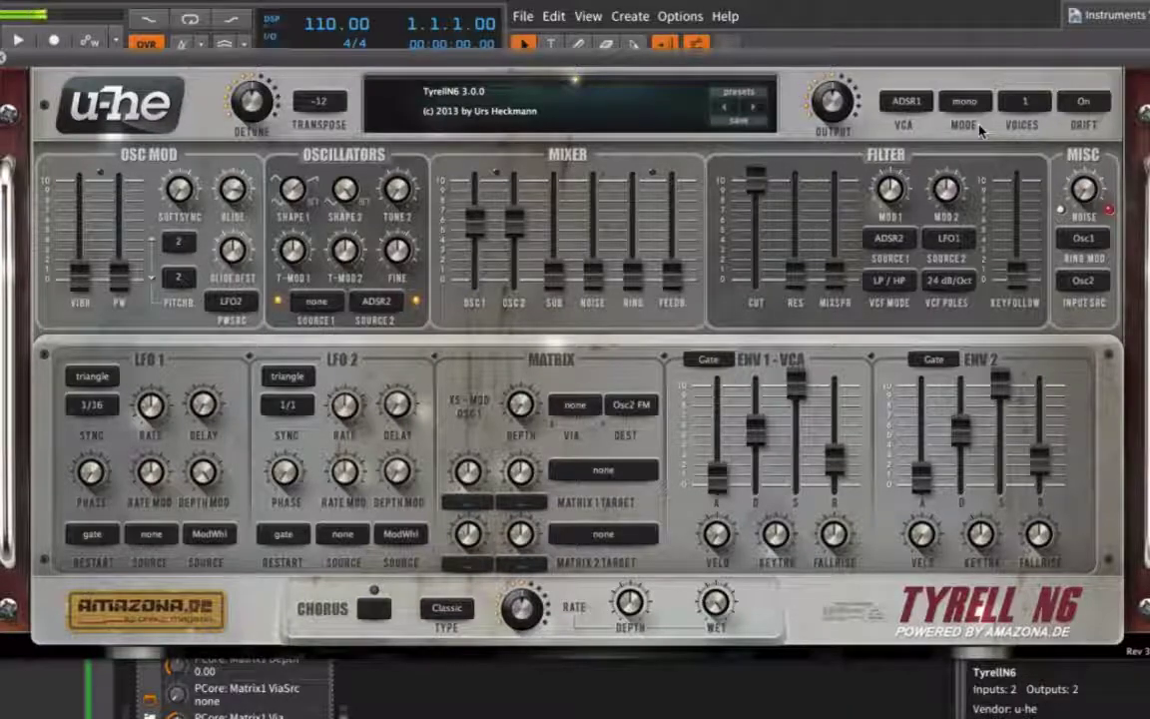
left_click(973, 104)
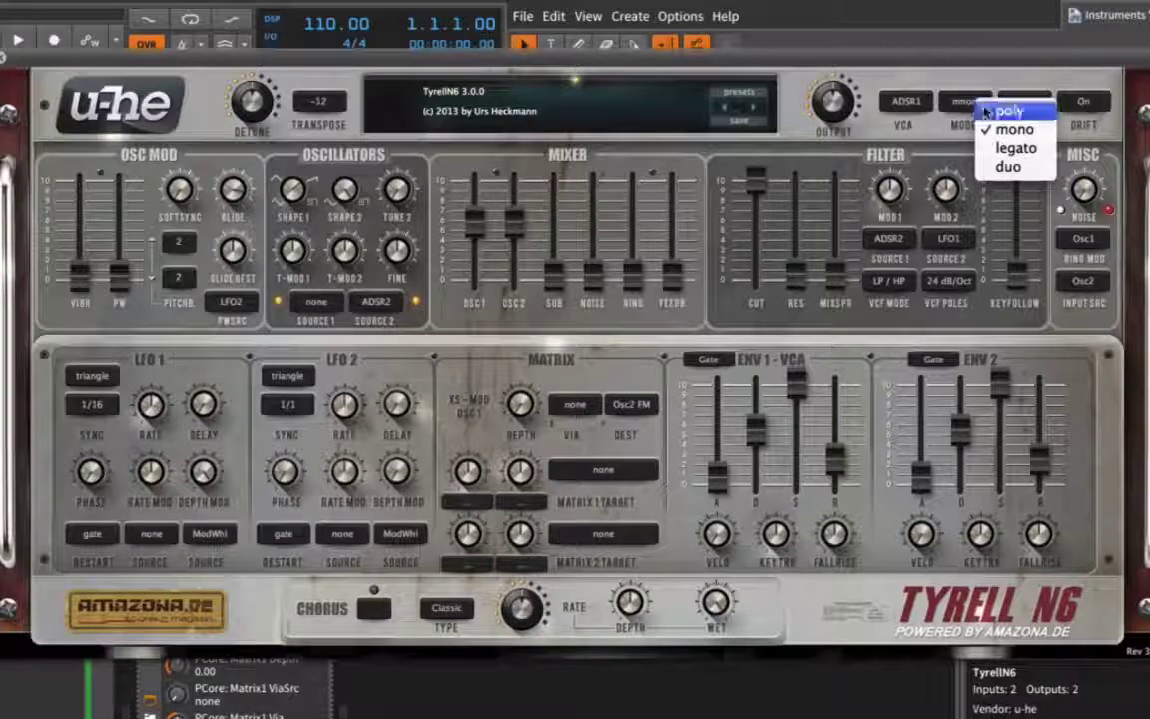
left_click(1014, 148)
left_click_drag(218, 181, 217, 304)
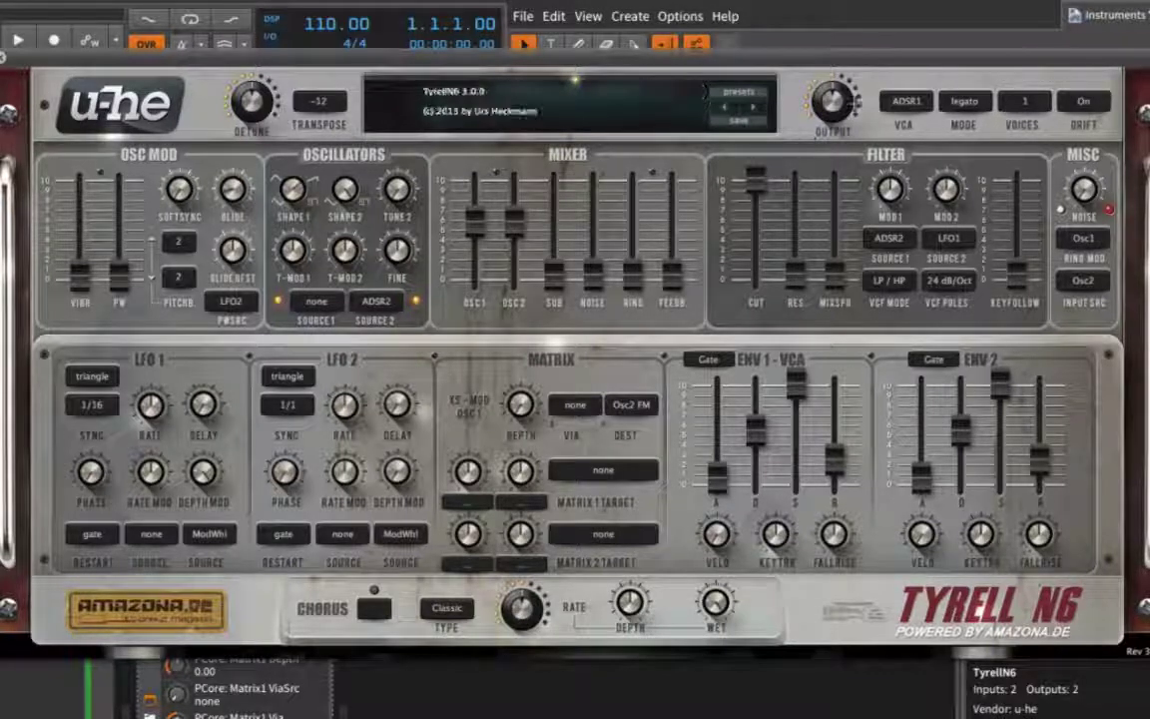
- Set the voice count to 8, keeping legato mode
left_click(1023, 104)
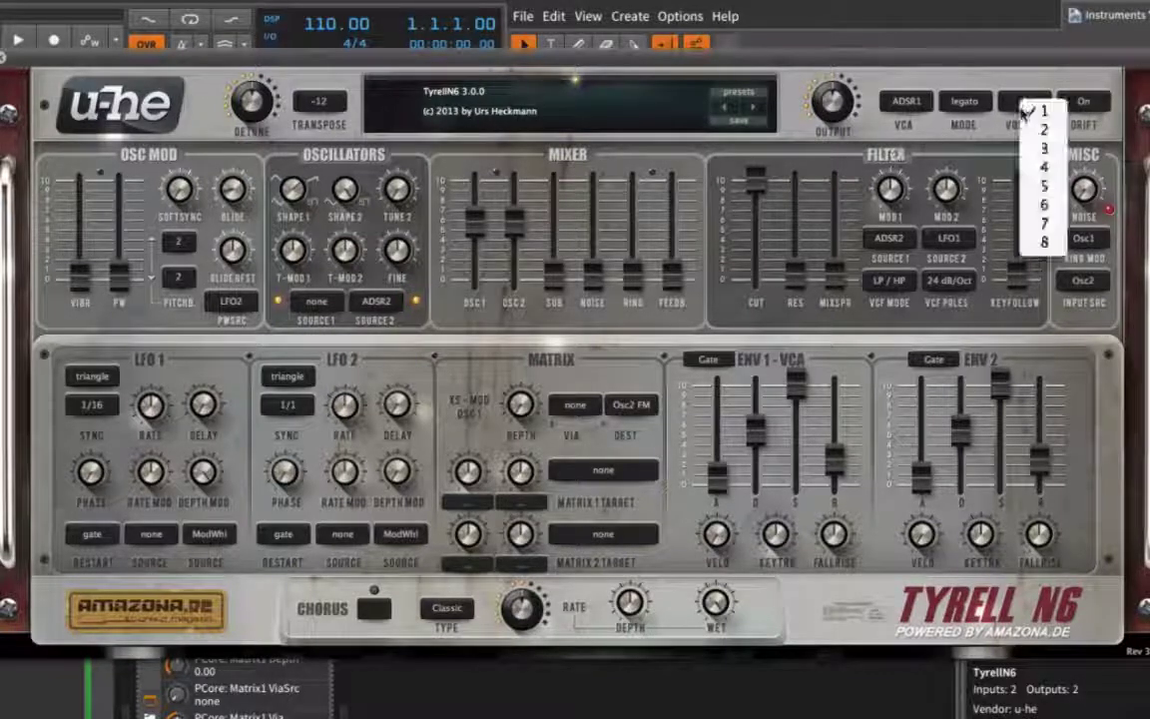
left_click(1044, 241)
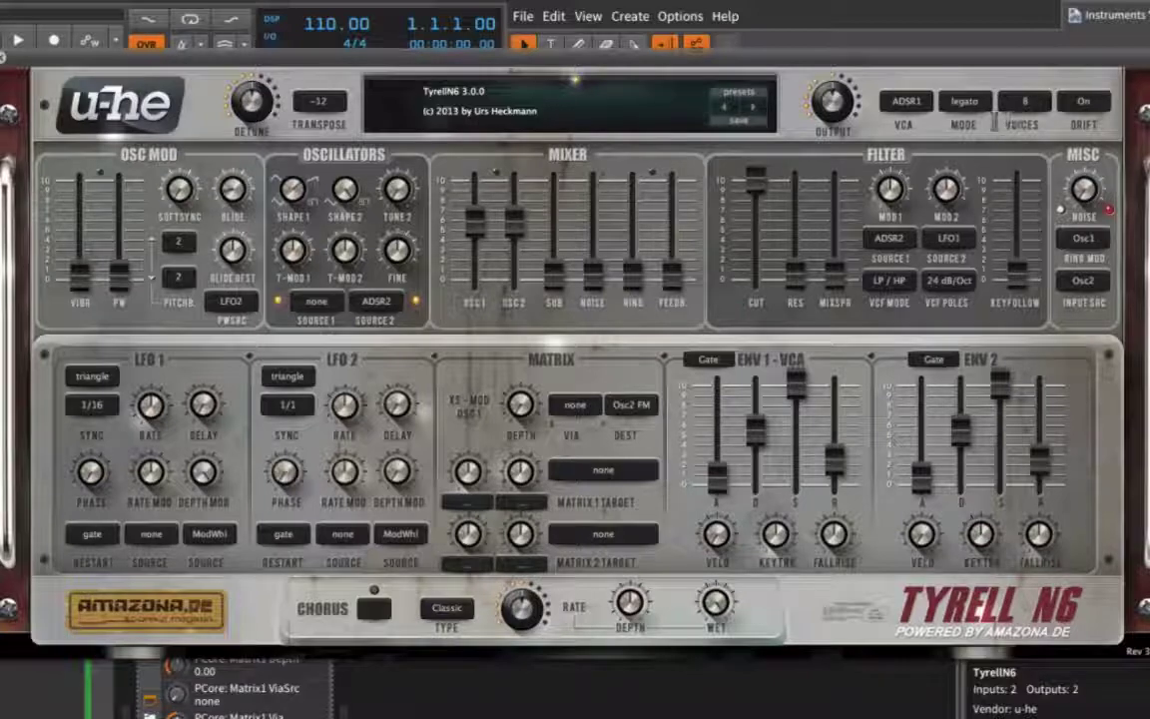
left_click(966, 110)
left_click(966, 110)
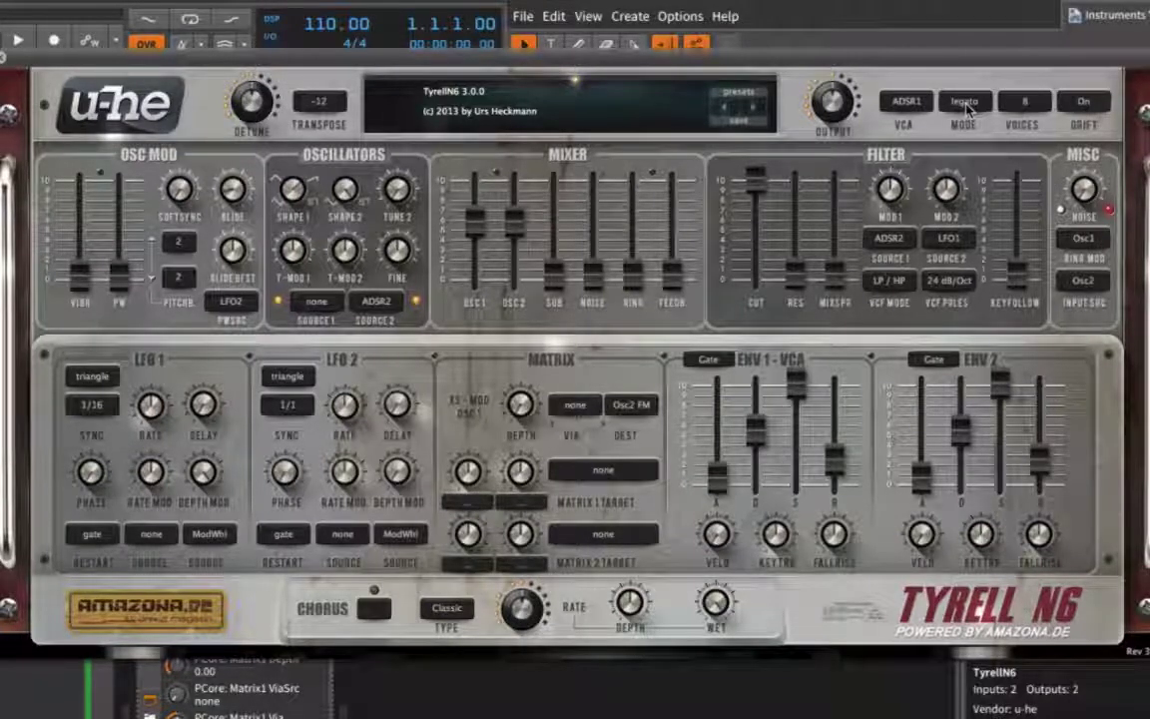
- Toggle drift off and back on, and lower the output level from 74 to about 38
left_click(1070, 108)
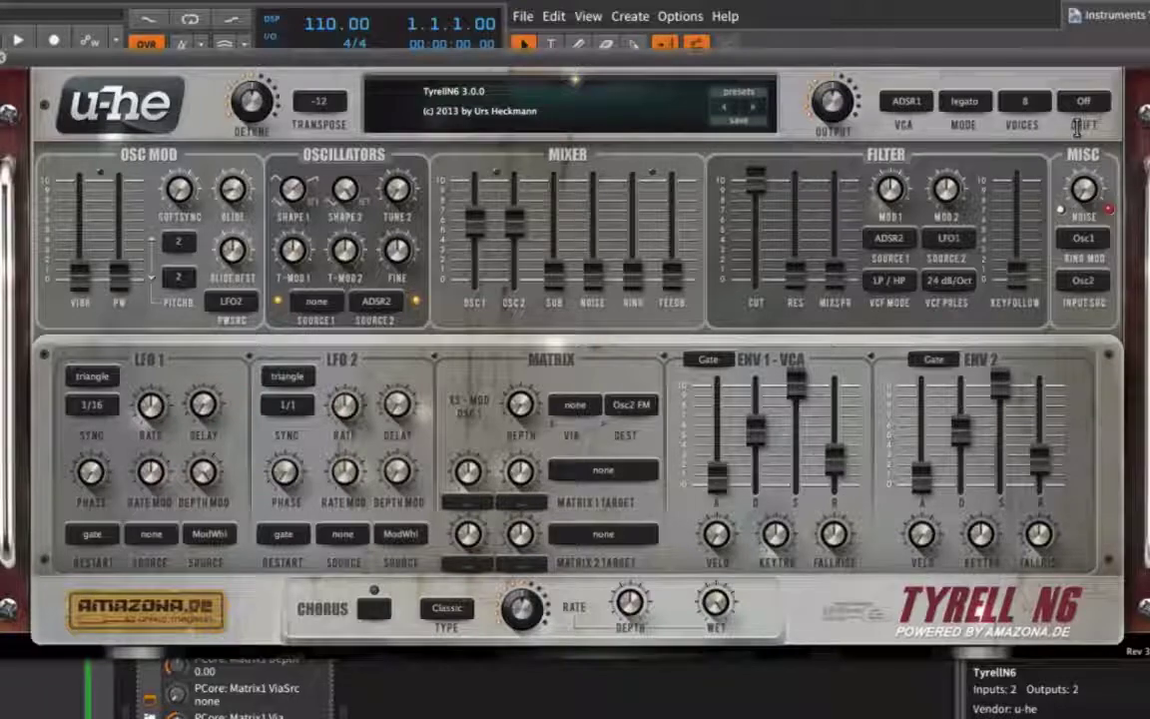
left_click(1075, 103)
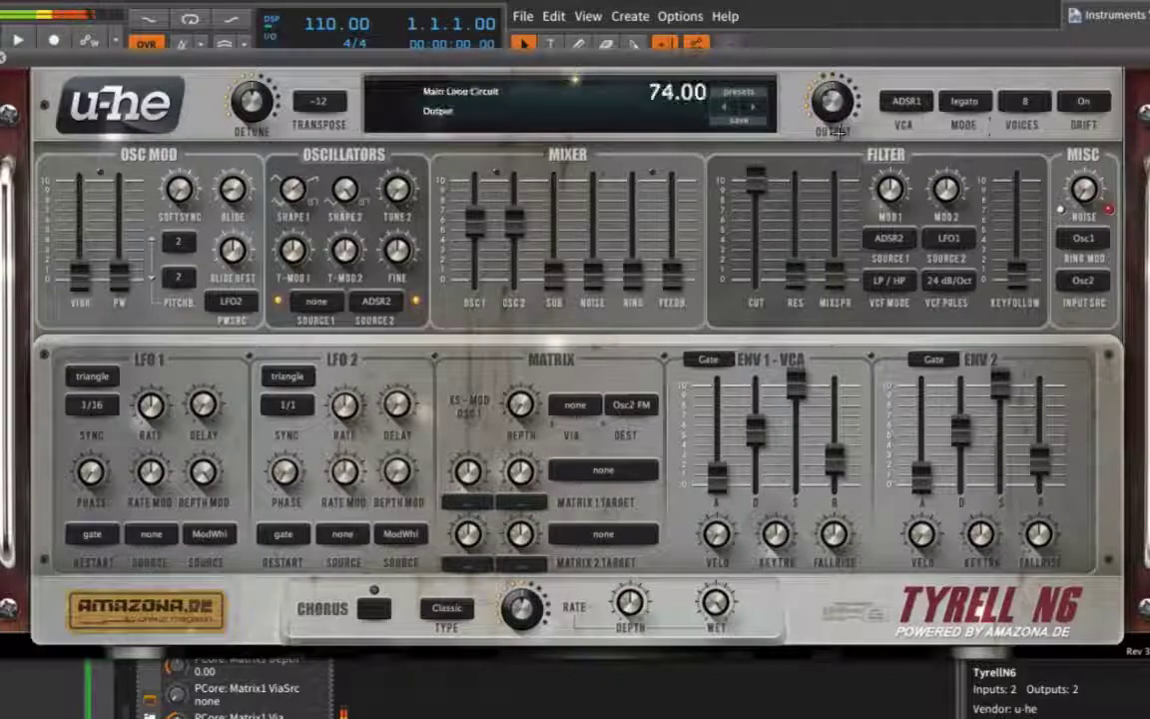
left_click_drag(839, 132, 839, 142)
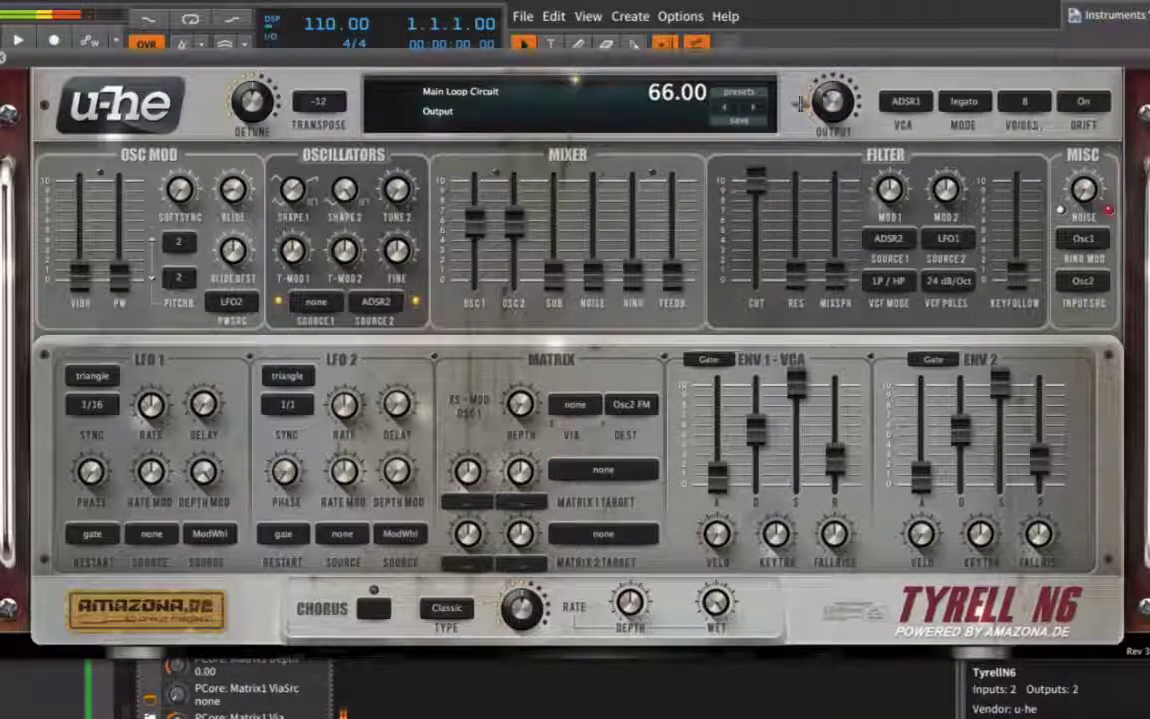
left_click_drag(800, 103, 836, 116)
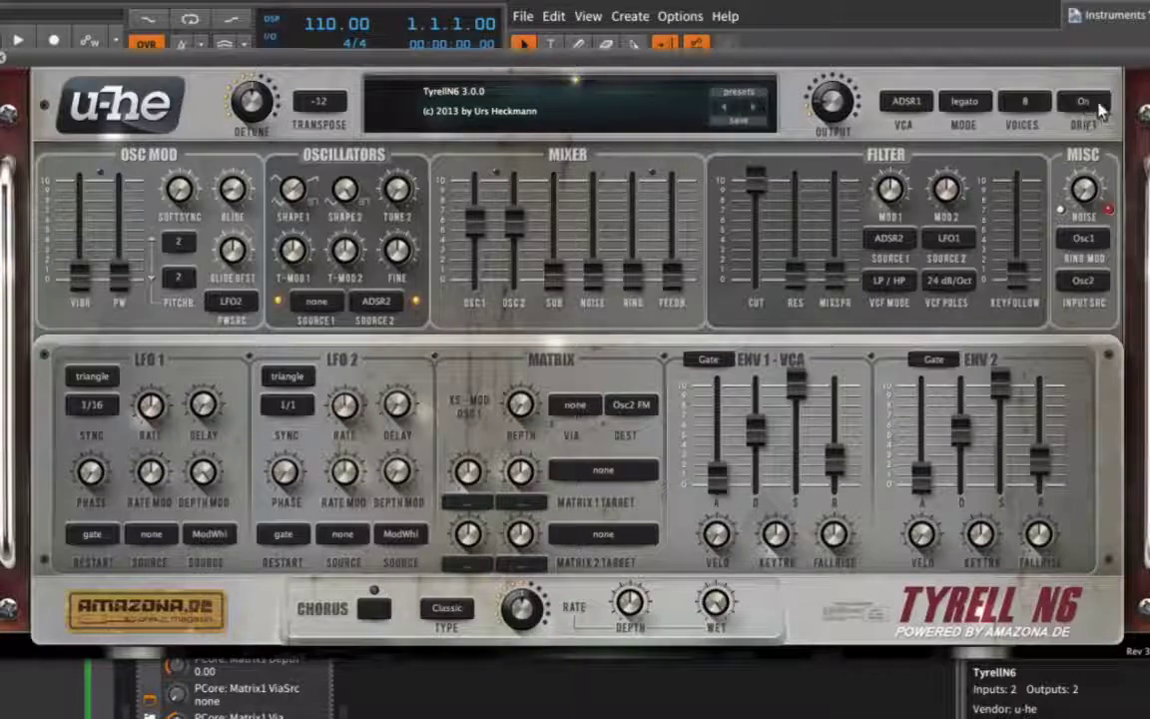
left_click(254, 109)
- Set detune to about 2.37, pull the OSC2 mixer fader to -100, and lower Shape 1 to about 3.5
left_click_drag(257, 97, 258, 108)
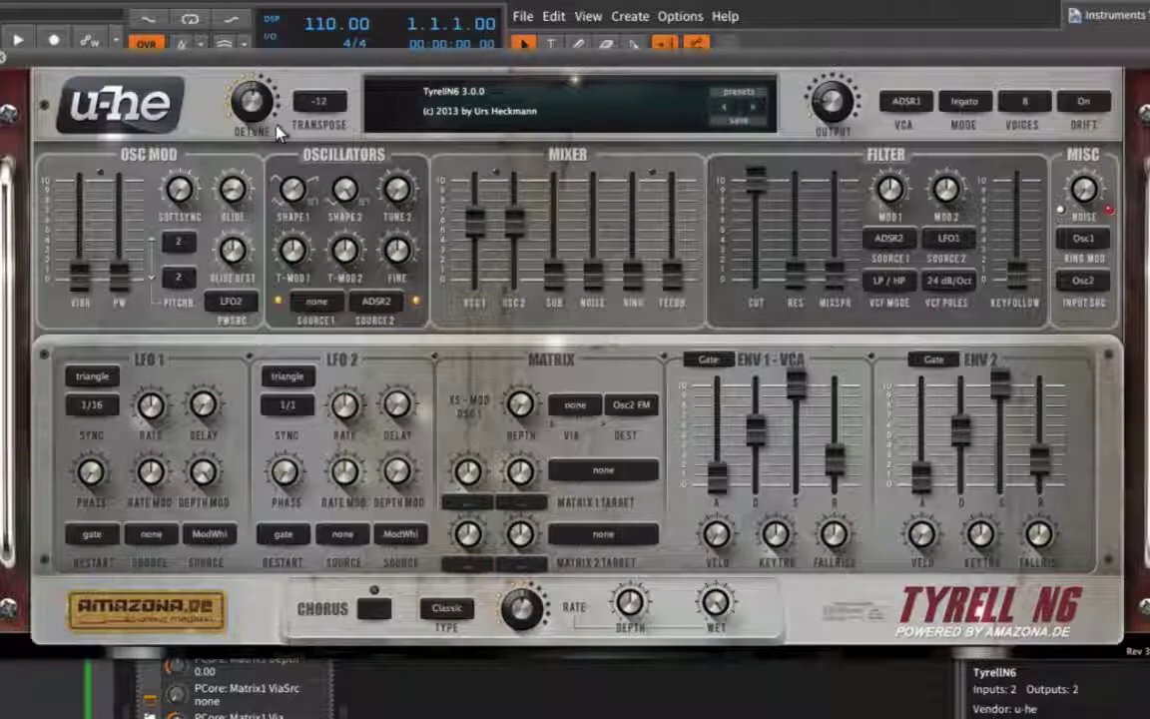
left_click_drag(252, 106, 253, 134)
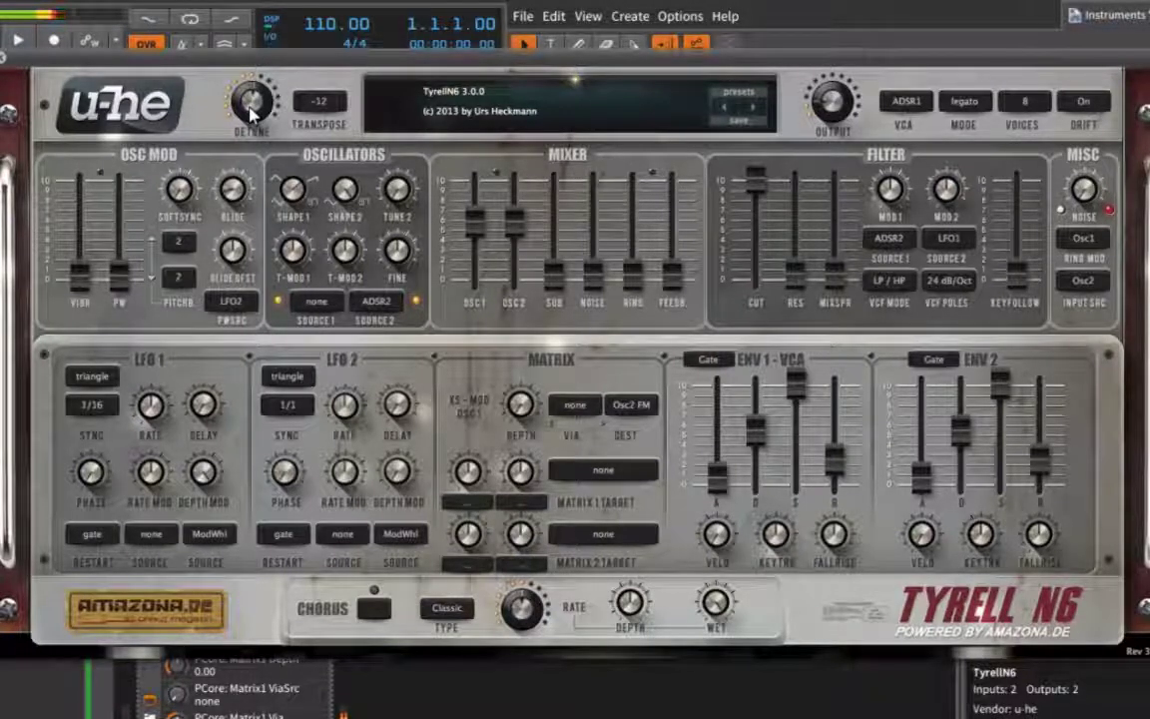
left_click_drag(513, 216, 522, 514)
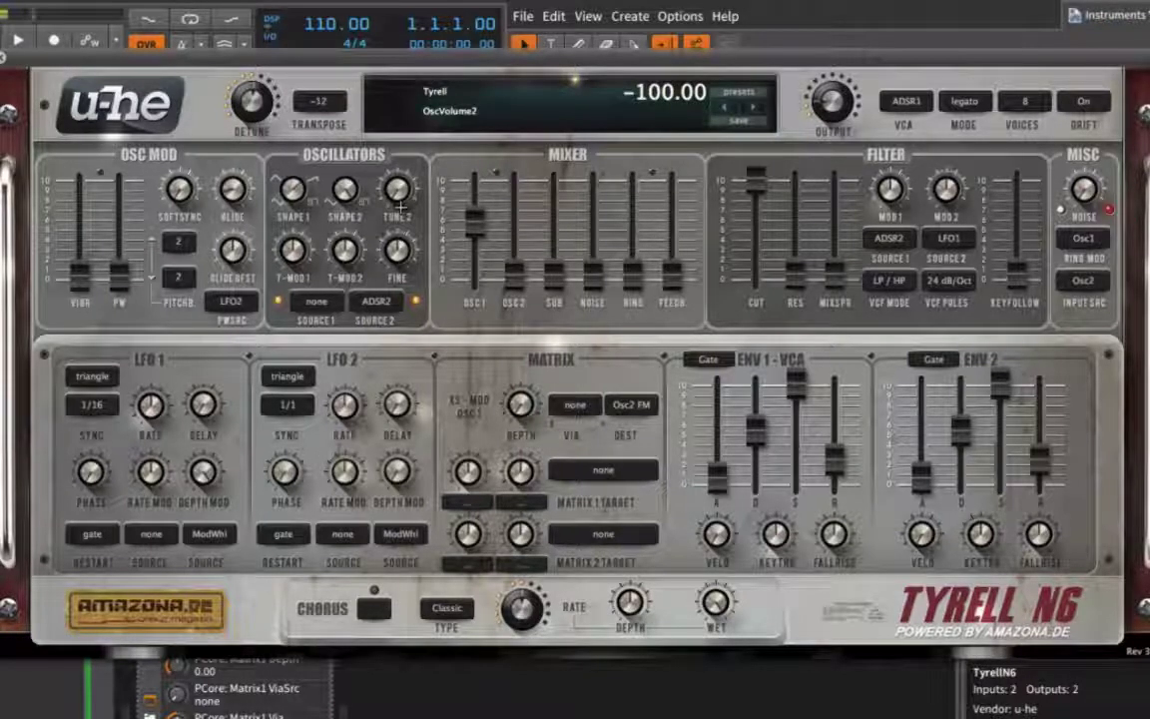
left_click(272, 172)
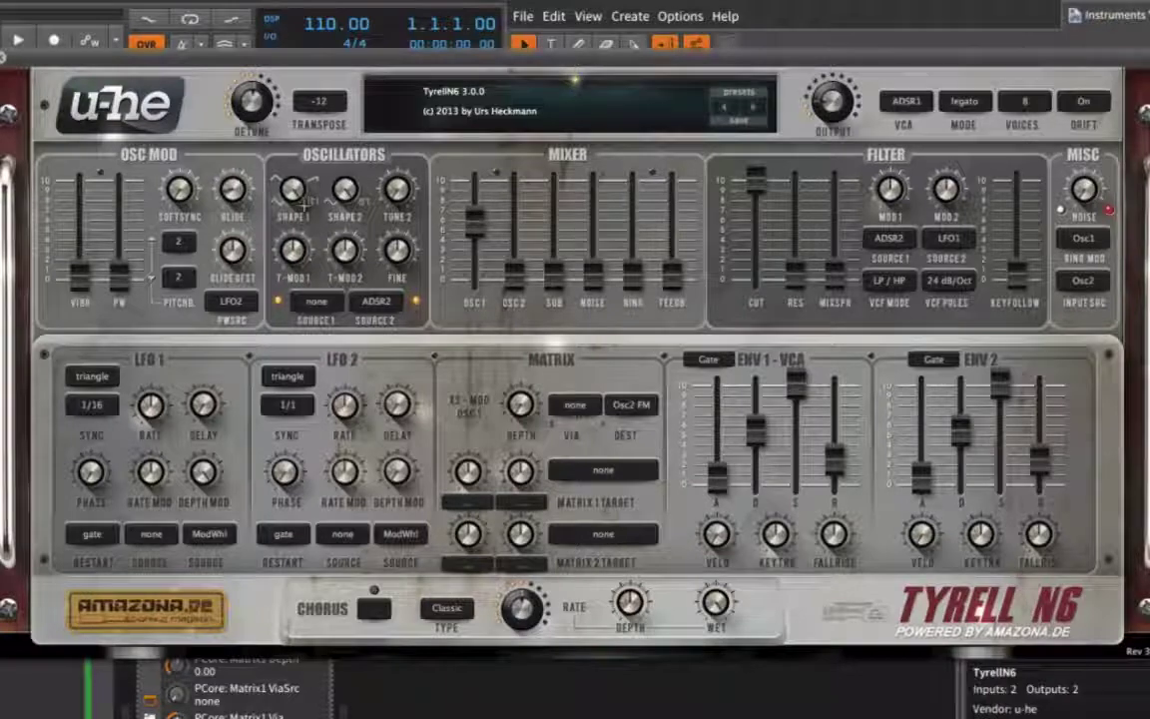
left_click_drag(294, 197, 295, 211)
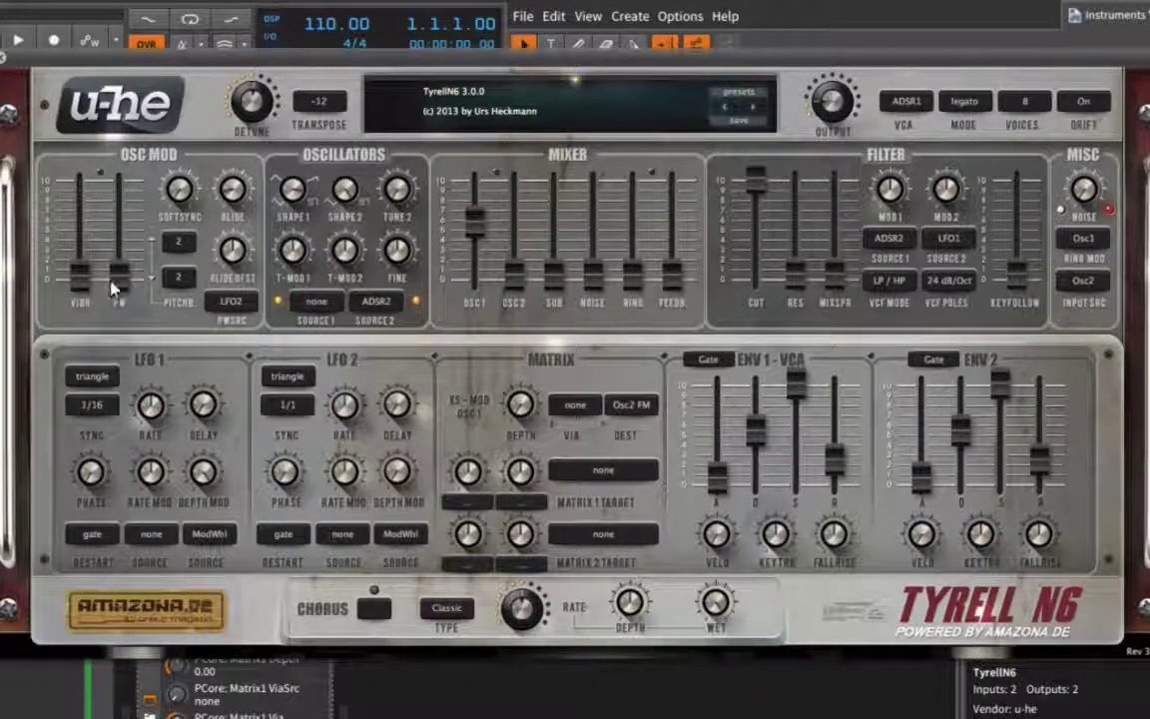
- Deepen the pulse width modulation and slow the LFO 2 rate, keeping its triangle waveform
left_click_drag(118, 285, 129, 115)
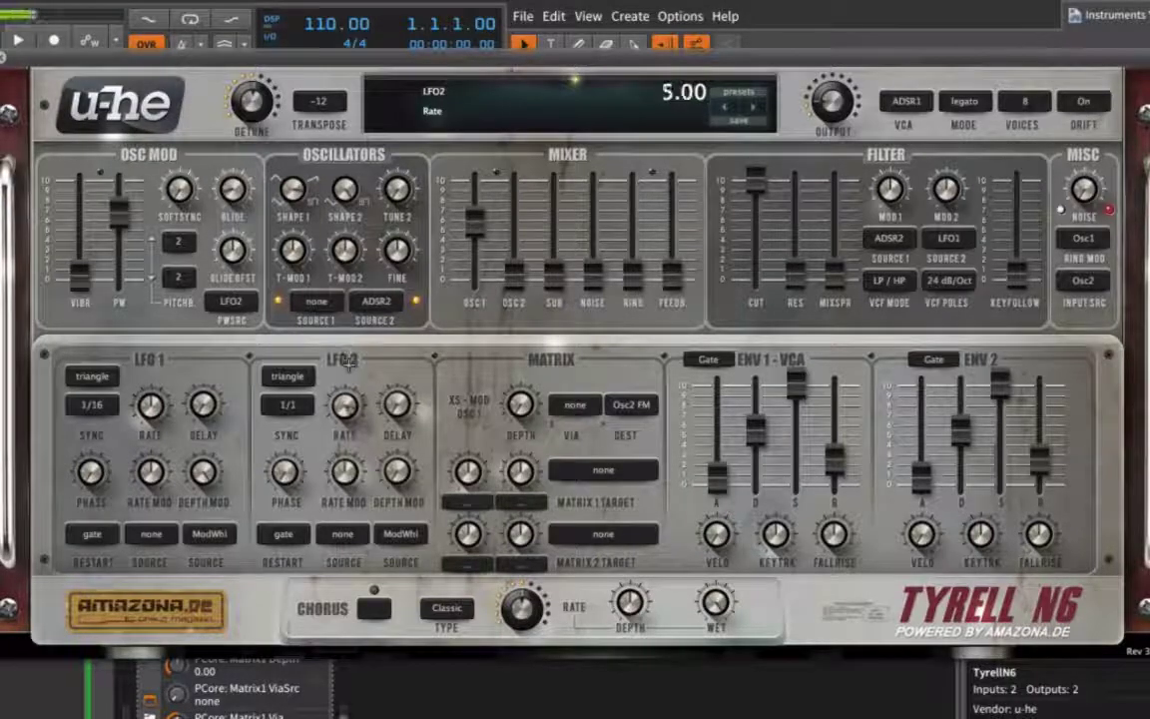
left_click_drag(343, 403, 342, 421)
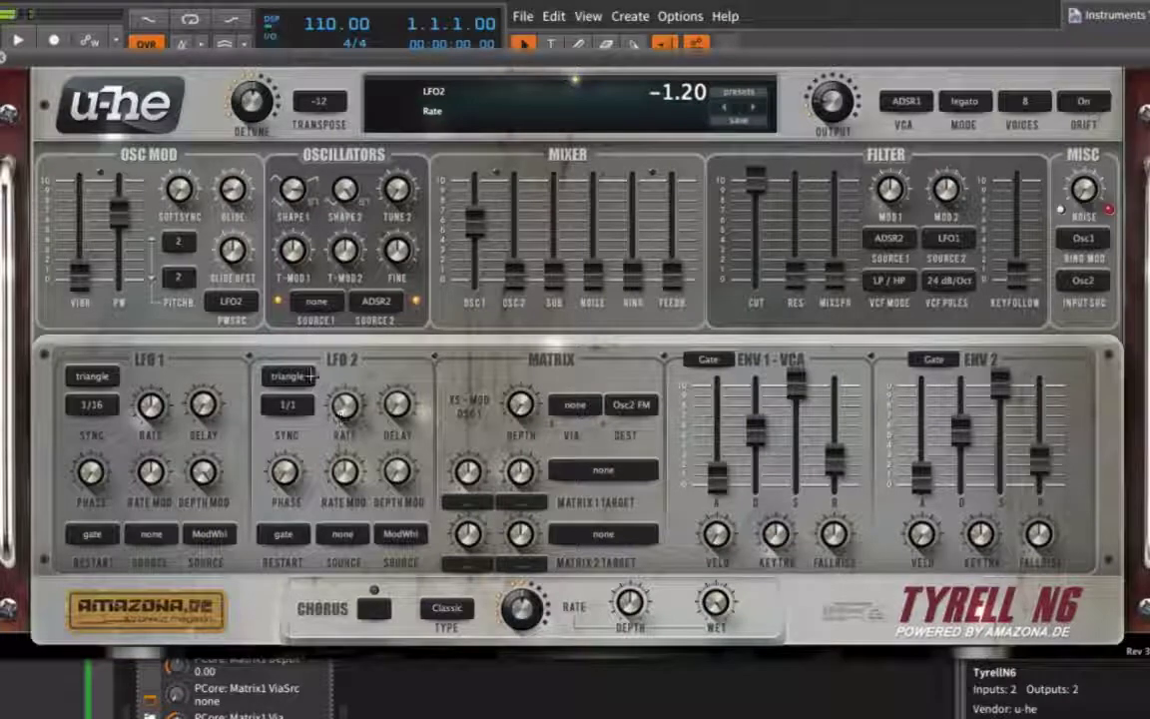
left_click(300, 376)
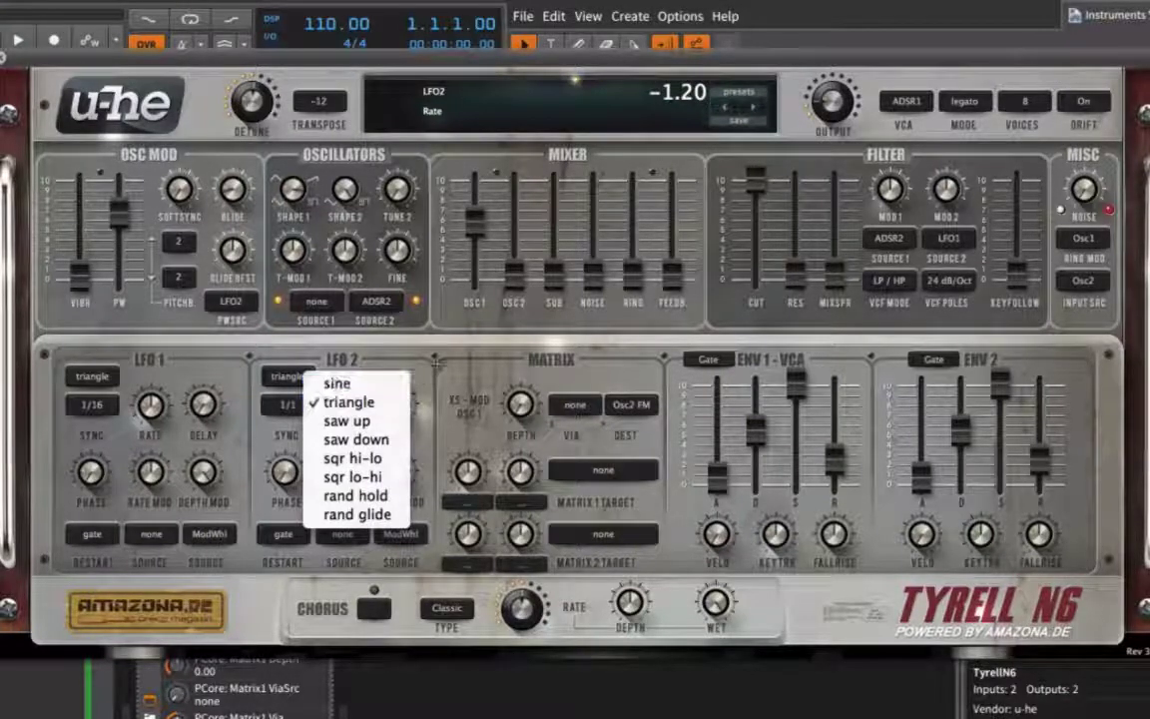
left_click(390, 332)
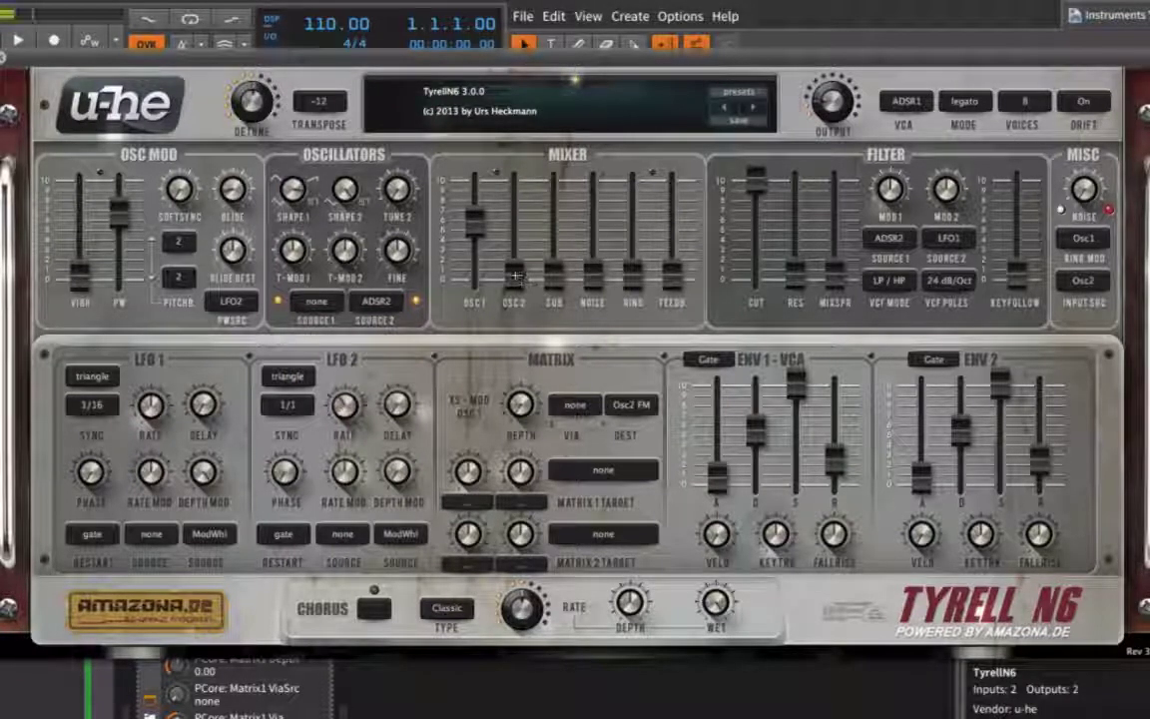
- Bring oscillator 2 back into the mix, tune it to 12 with fine tuning, and audition a lower cutoff
left_click_drag(515, 277, 461, 129)
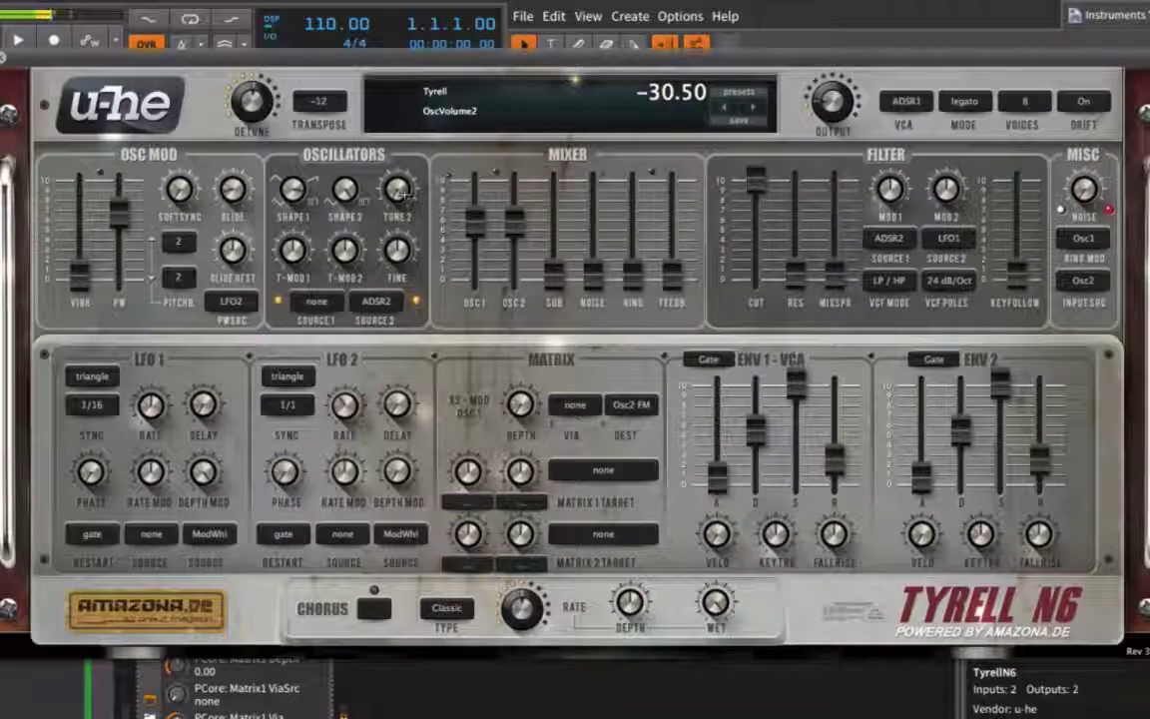
left_click_drag(403, 190, 383, 124)
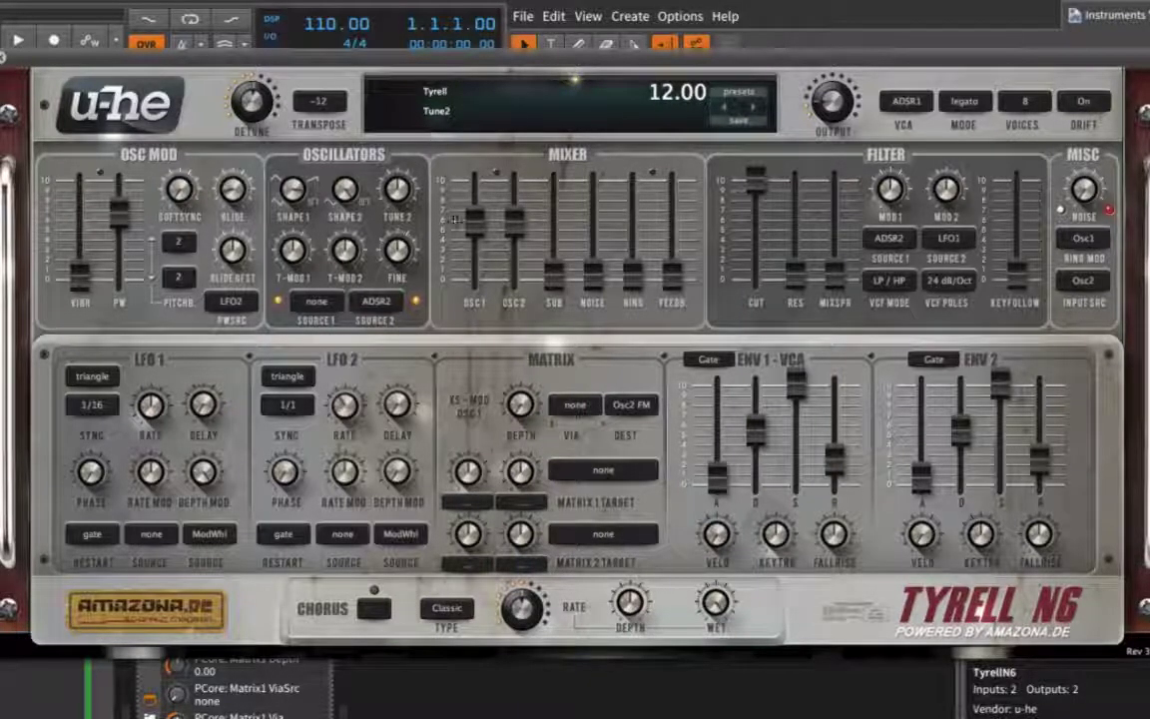
mouse_move(398, 250)
left_mouse_down()
mouse_move(397, 125)
mouse_move(401, 243)
left_mouse_up()
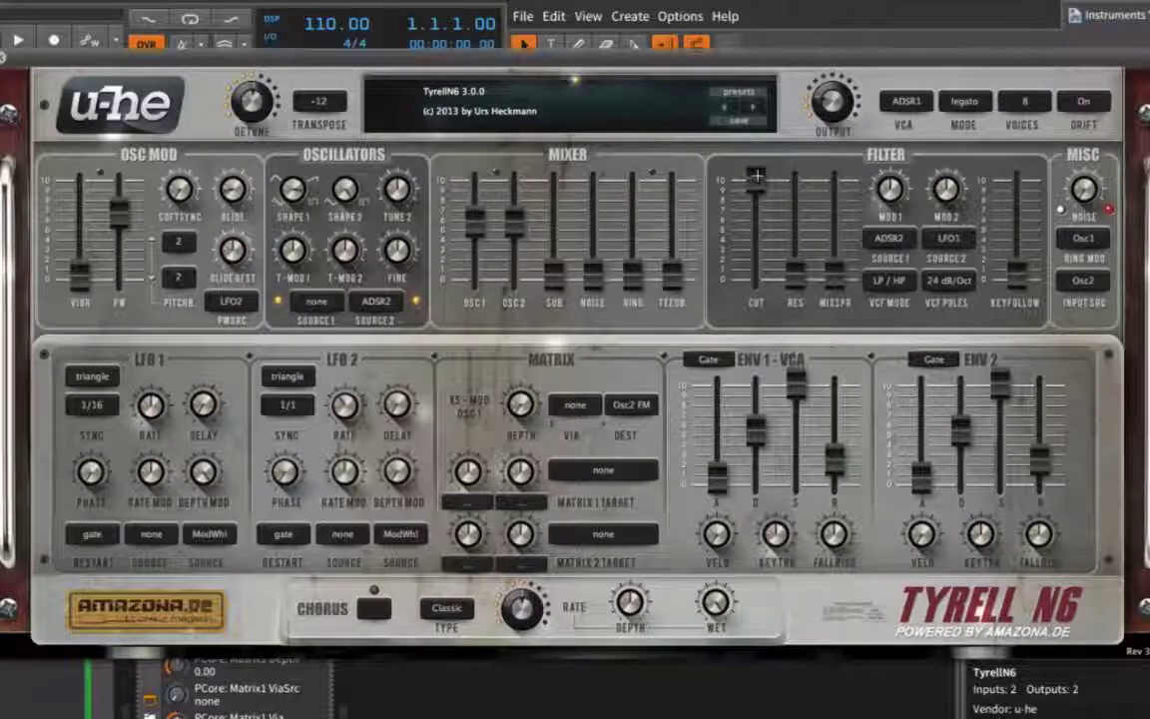
left_click_drag(757, 175, 825, 205)
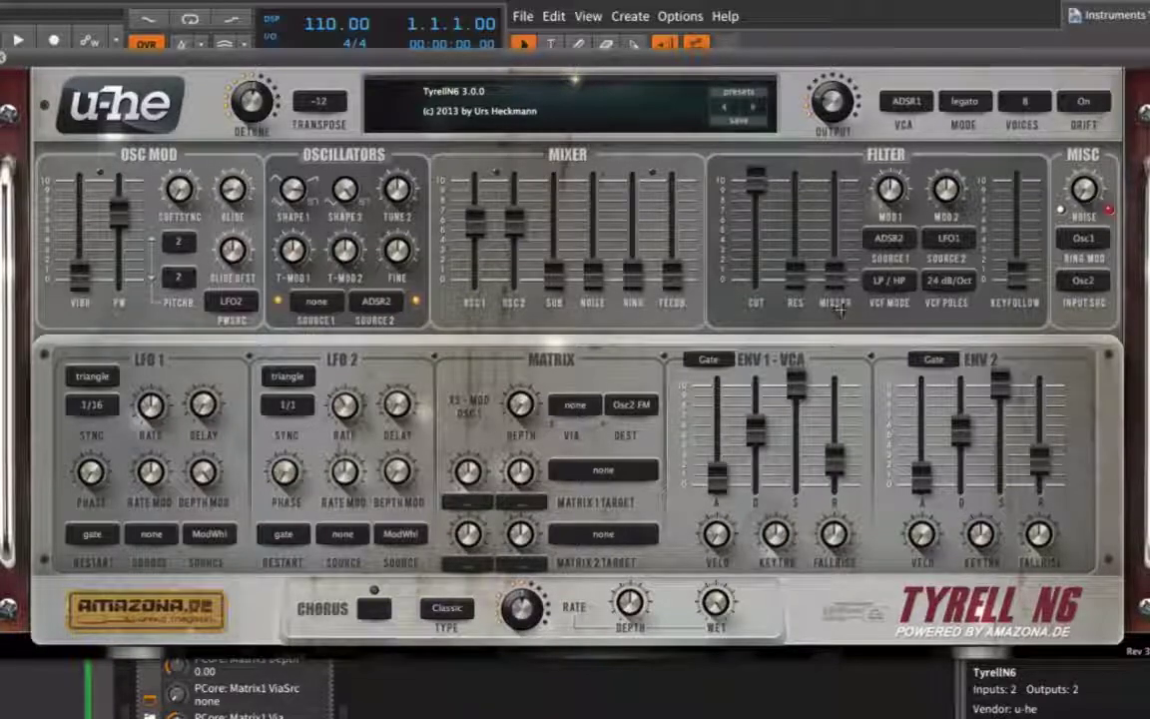
- Set the filter cutoff to about 96.5 and resonance to 30, with mix spread back at 0
mouse_move(837, 291)
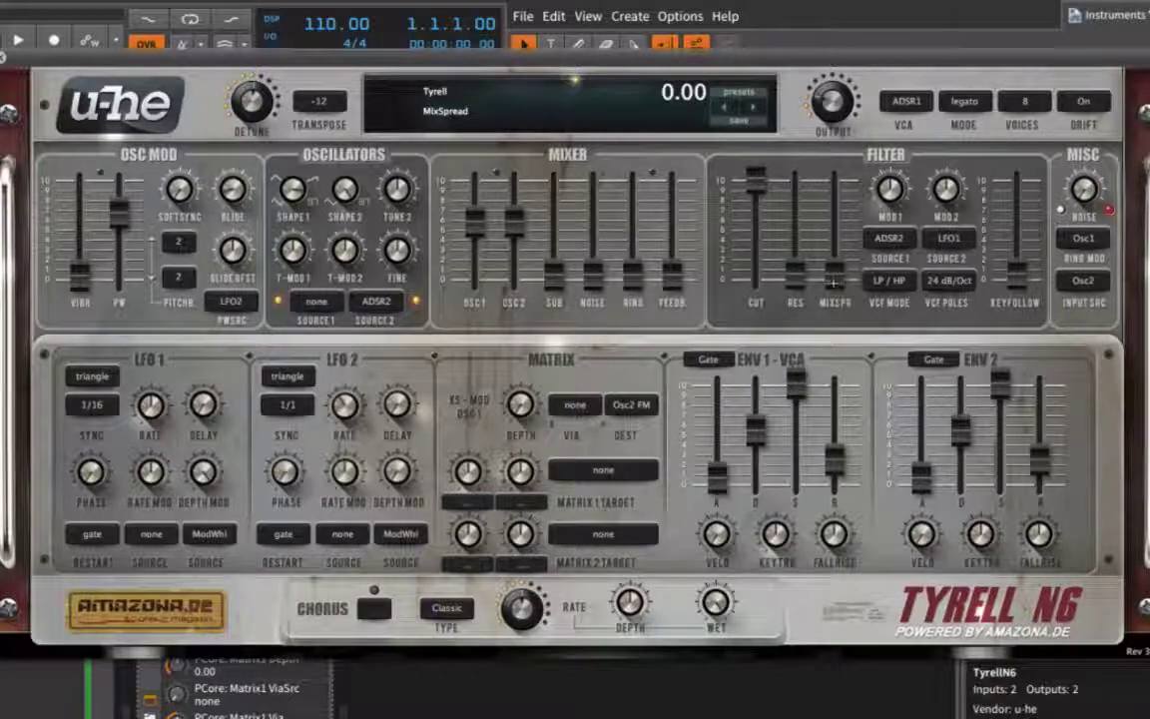
left_click_drag(837, 277, 837, 176)
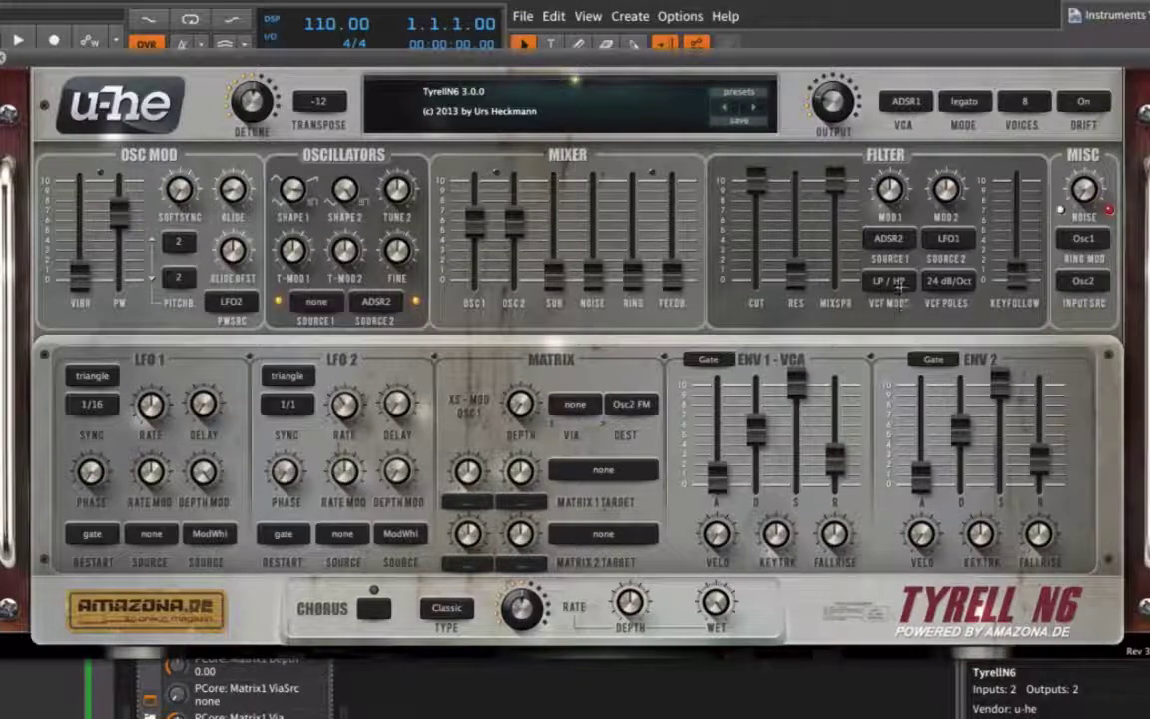
left_click(757, 181)
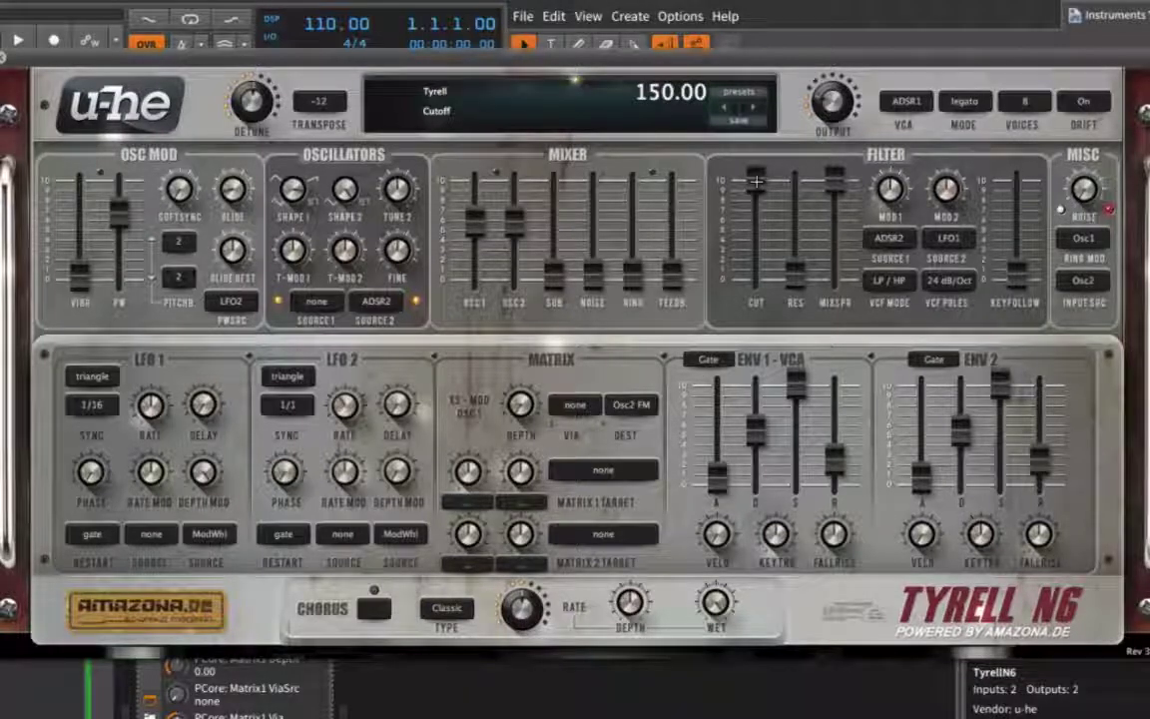
left_click_drag(757, 181, 772, 237)
left_click_drag(829, 172, 812, 235)
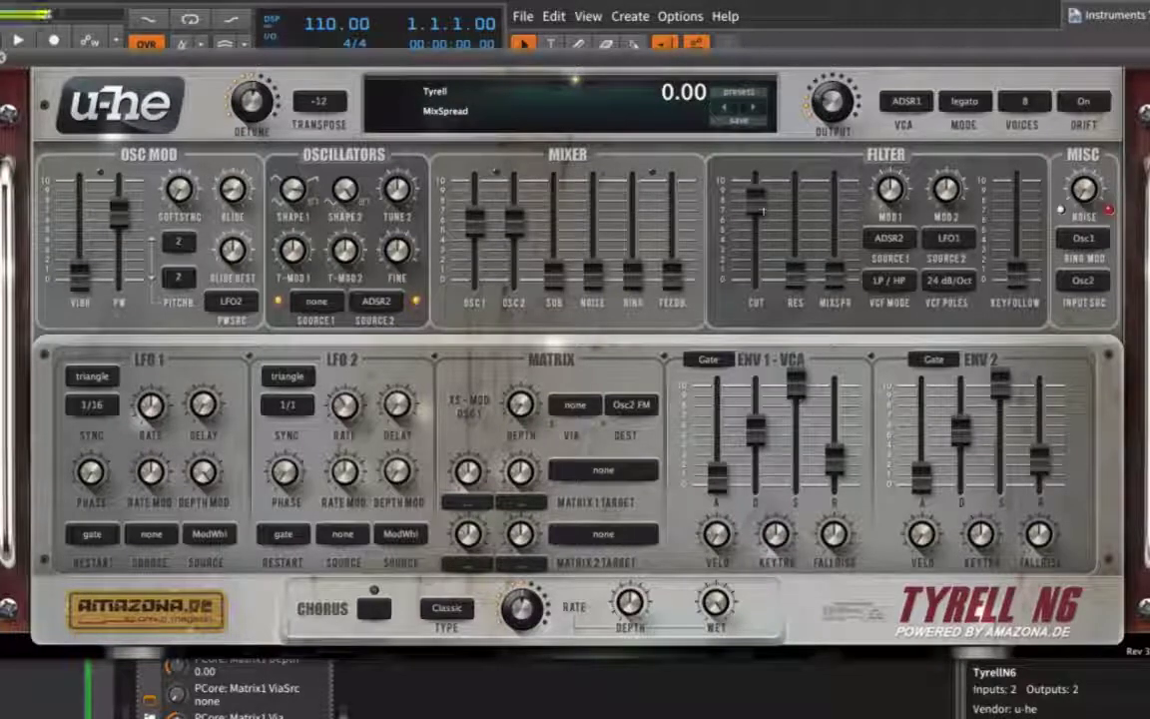
left_click_drag(756, 204, 762, 244)
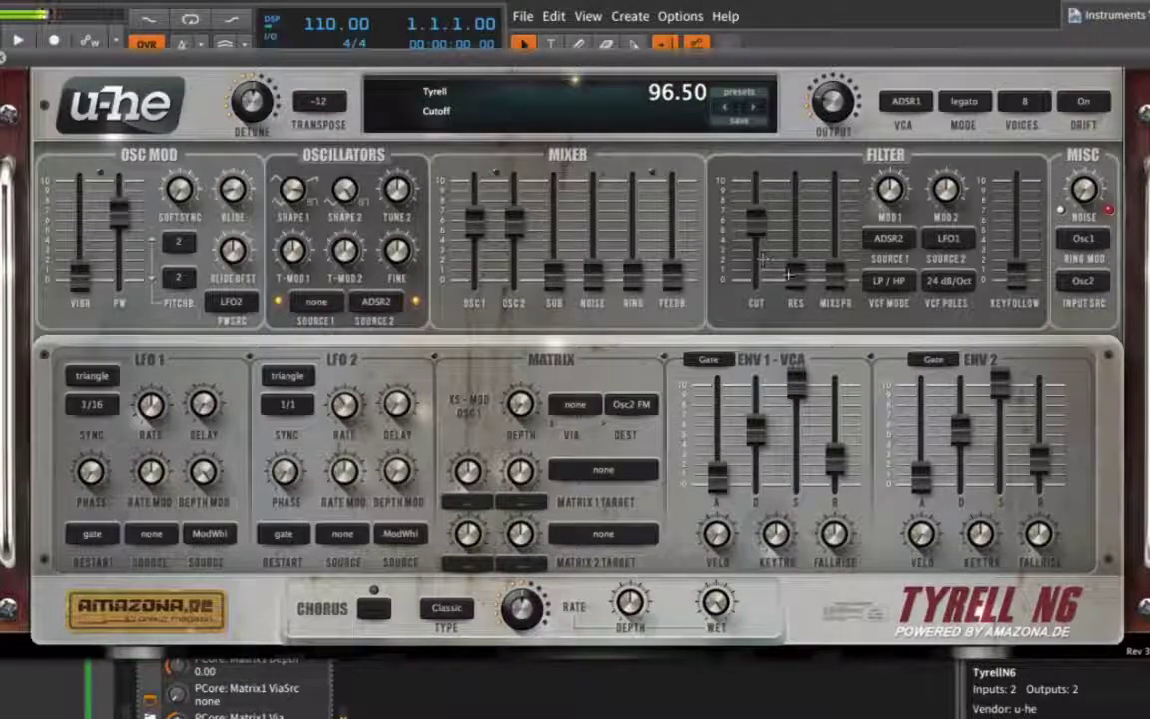
left_click_drag(789, 272, 796, 212)
- Set the VCF poles to 36 dB/Oct and keep ADSR1 as the VCA source
left_click(946, 280)
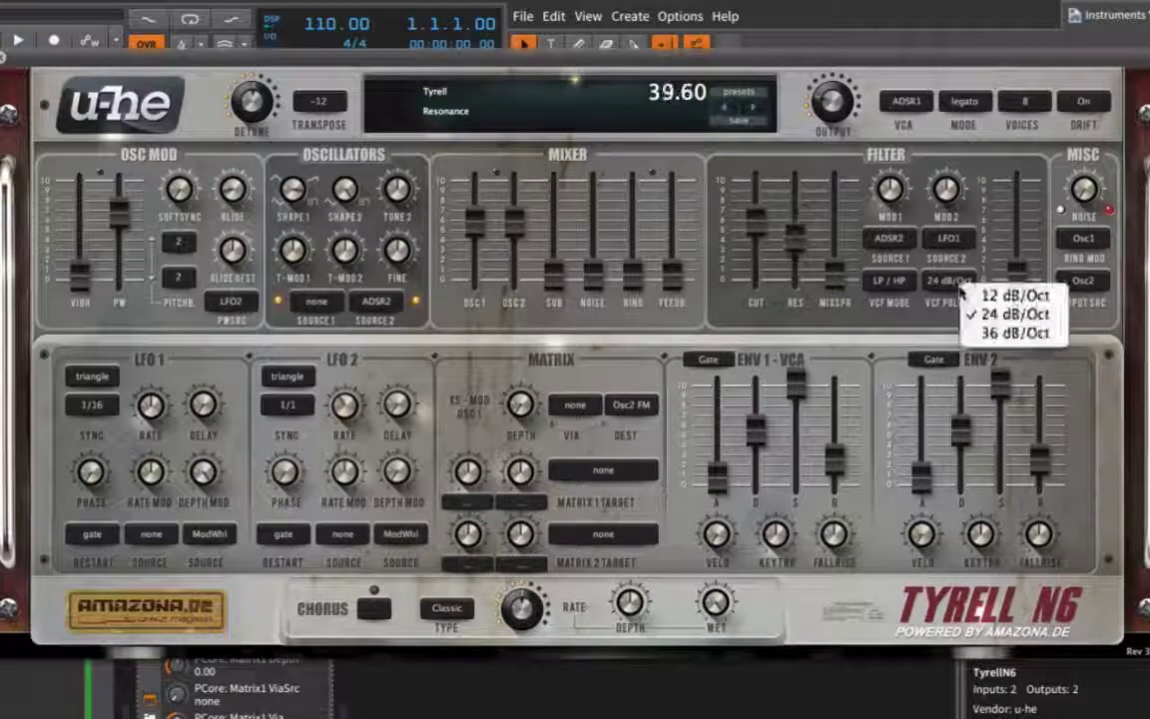
left_click(1005, 338)
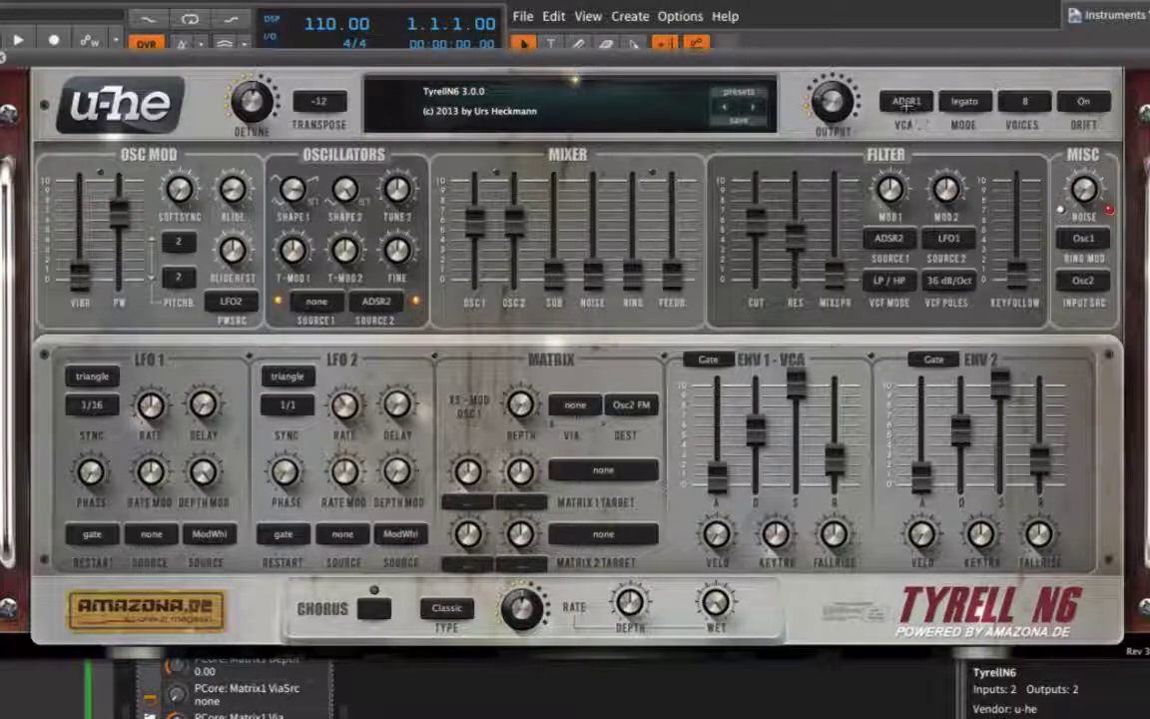
left_click(905, 103)
left_click(943, 131)
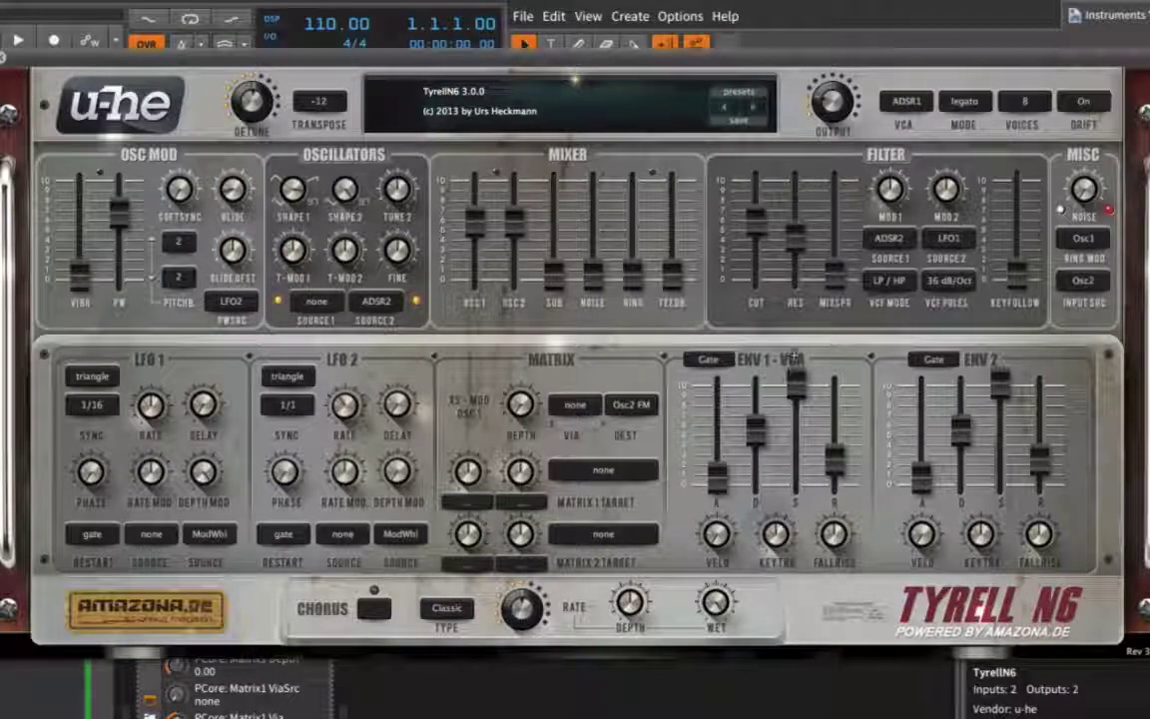
- Set the ENV 1 amp envelope to velocity 21.5, sustain 0, attack 5.4 and release about 41.6
left_click_drag(759, 497, 741, 419)
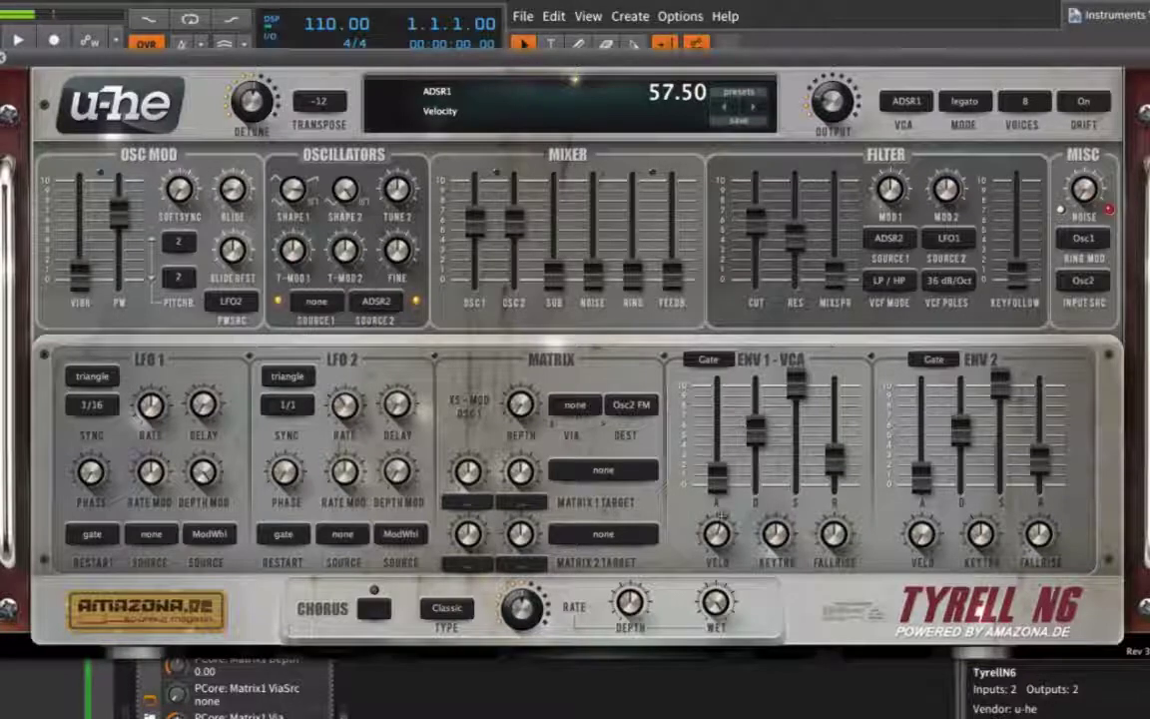
left_click_drag(742, 419, 773, 278)
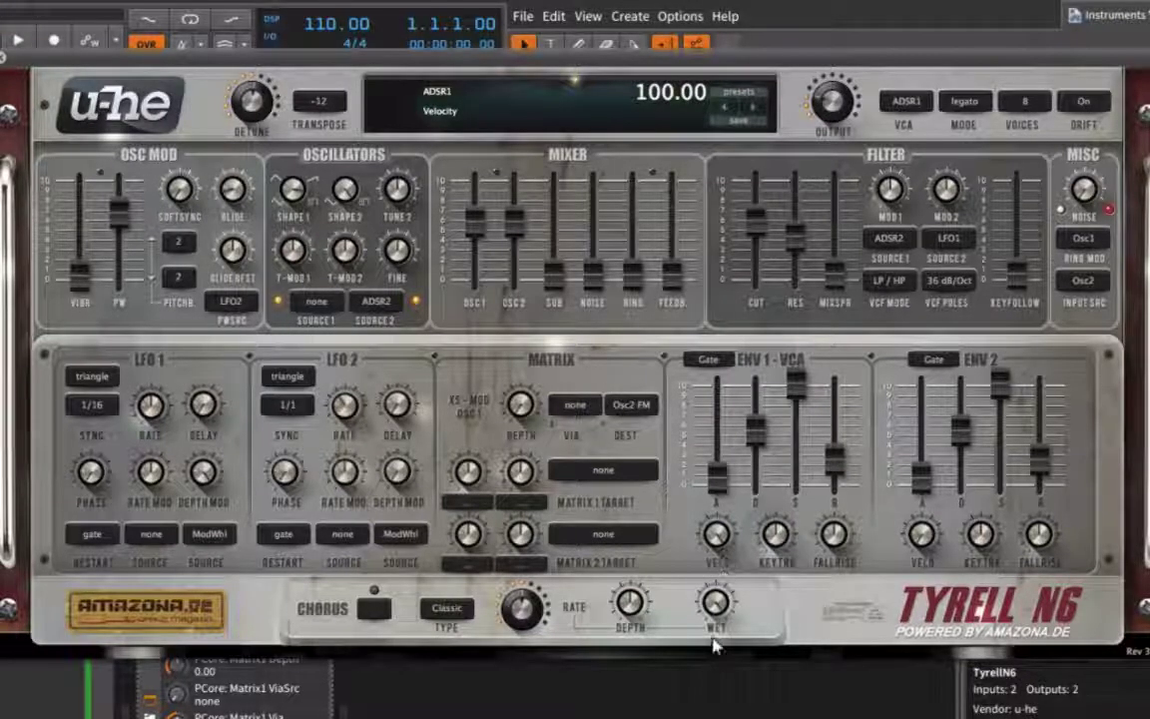
left_click_drag(721, 571, 725, 689)
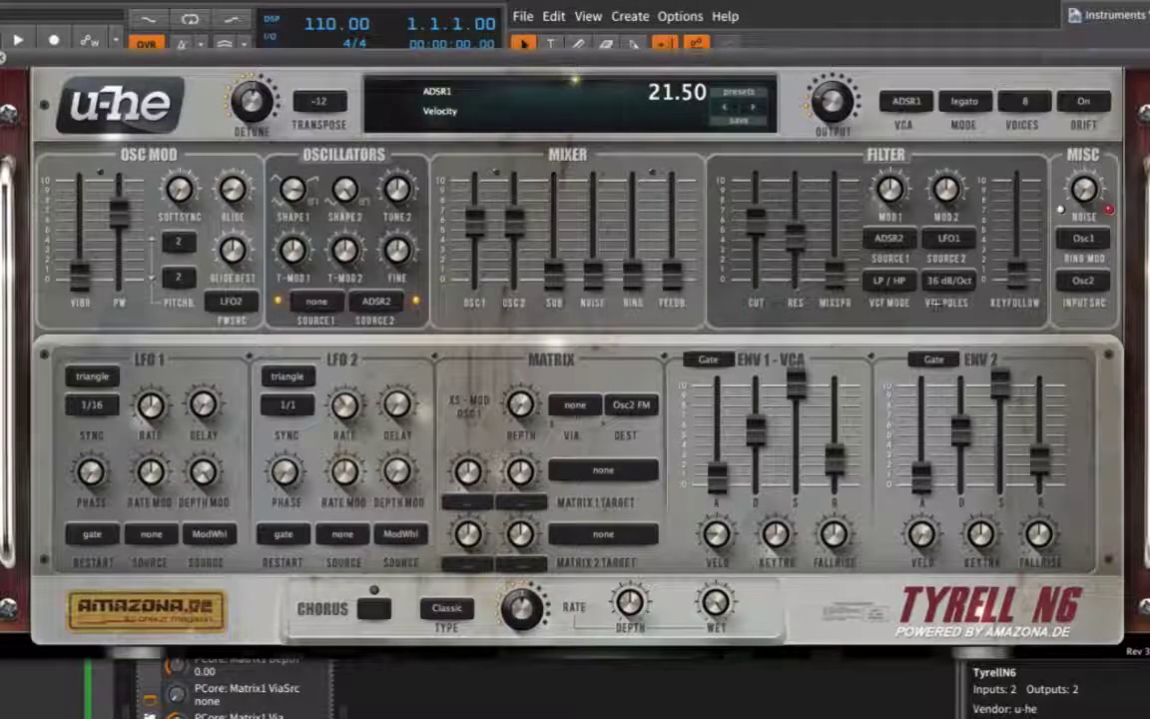
left_click_drag(795, 382, 842, 549)
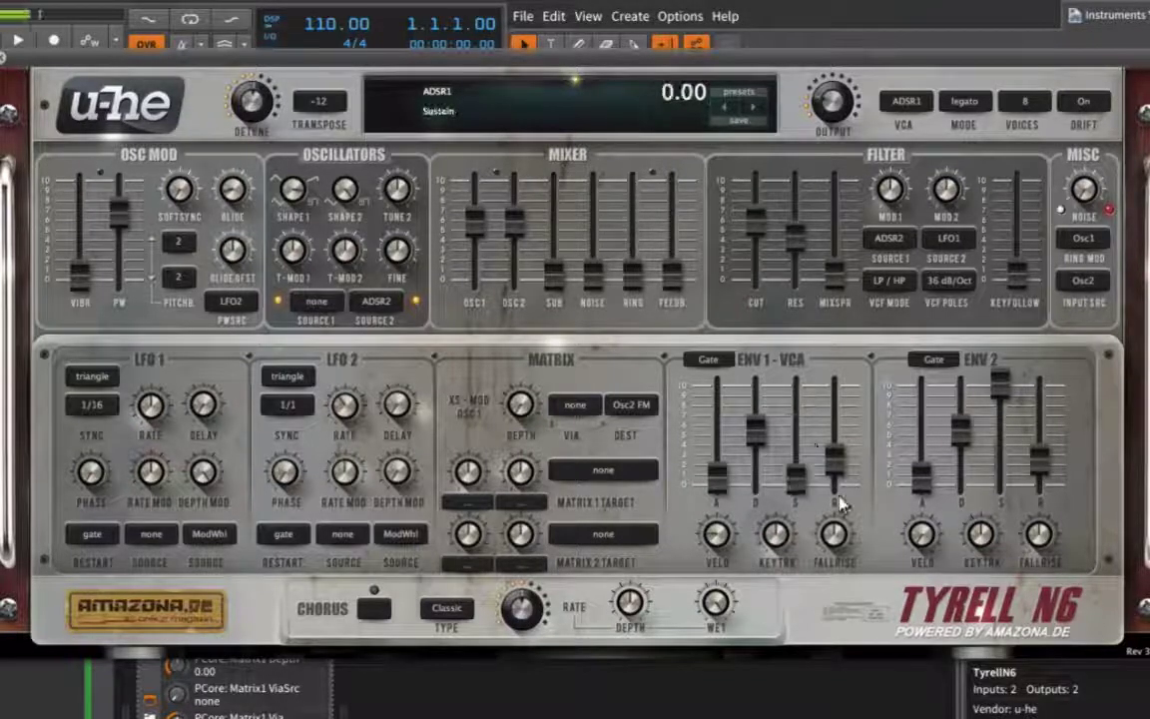
mouse_move(835, 456)
left_mouse_down()
mouse_move(834, 439)
mouse_move(836, 450)
left_mouse_up()
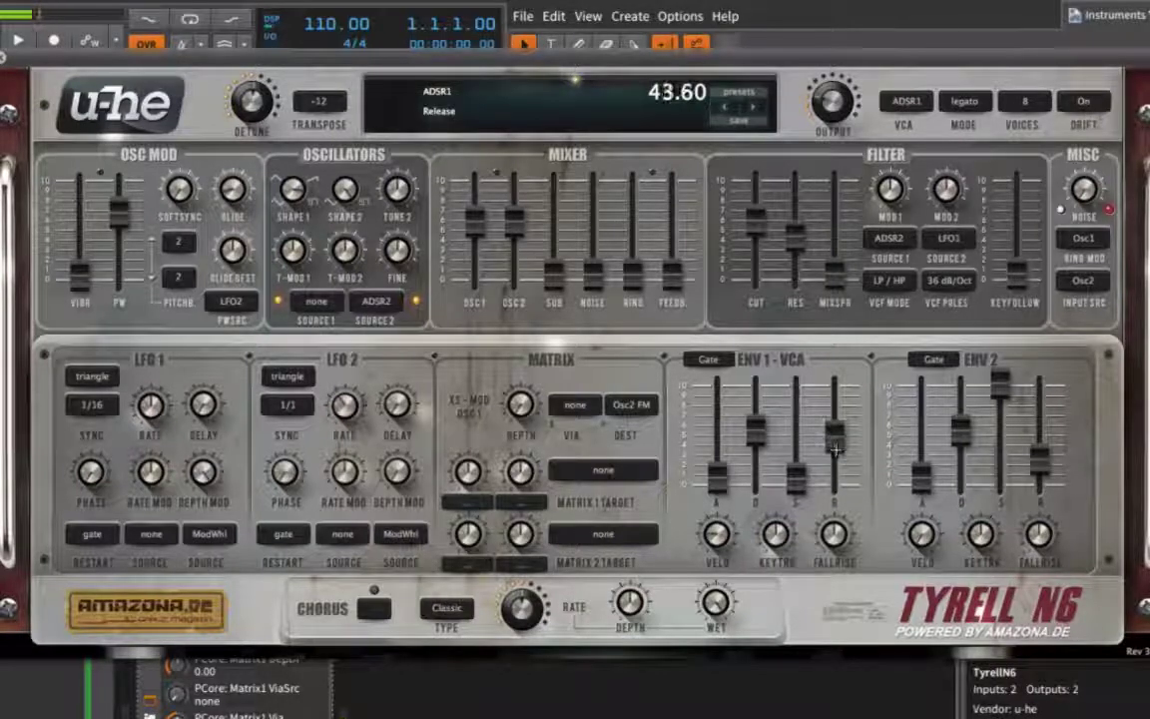
left_click_drag(722, 484, 754, 469)
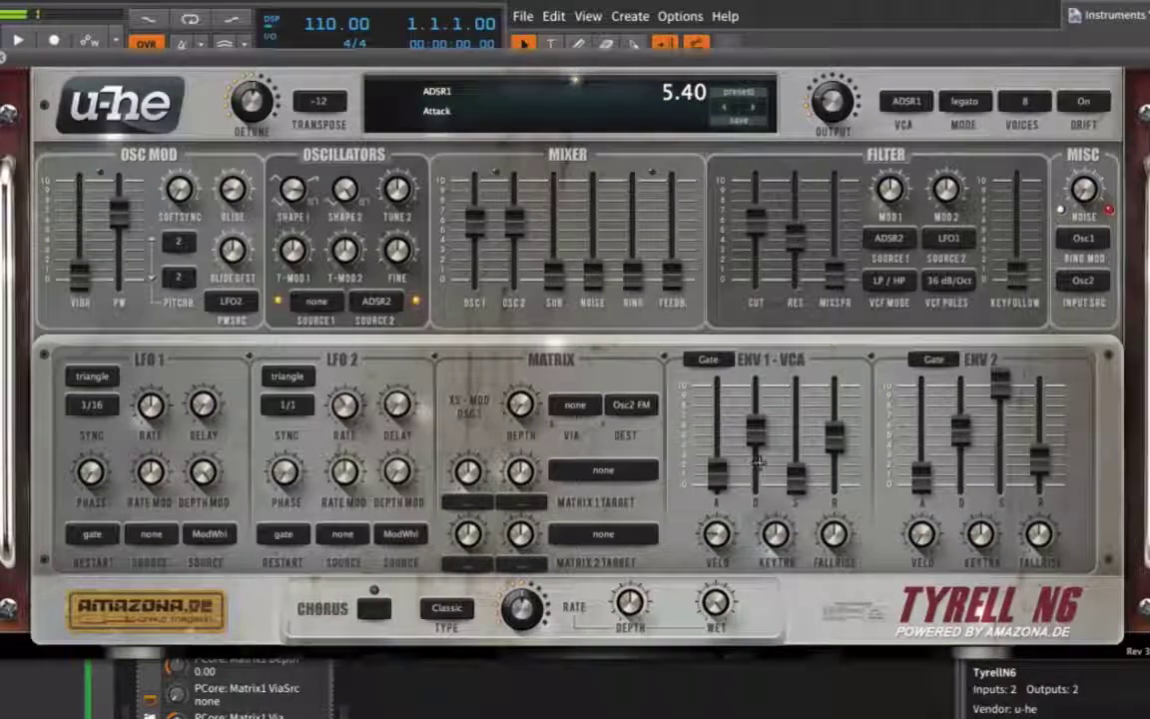
left_click_drag(833, 437, 834, 442)
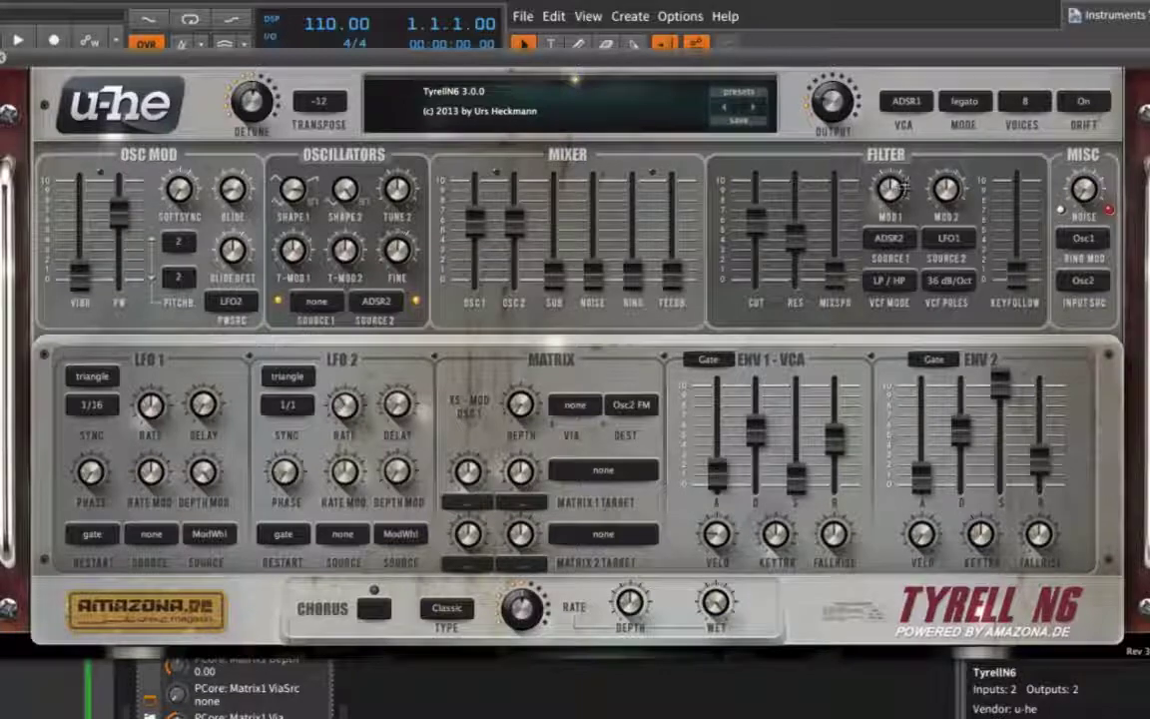
- Set filter MOD 1 to 60, cutoff to about 76.5, and ENV 2 sustain to 0
left_click_drag(901, 187, 923, 172)
left_click_drag(759, 221, 813, 186)
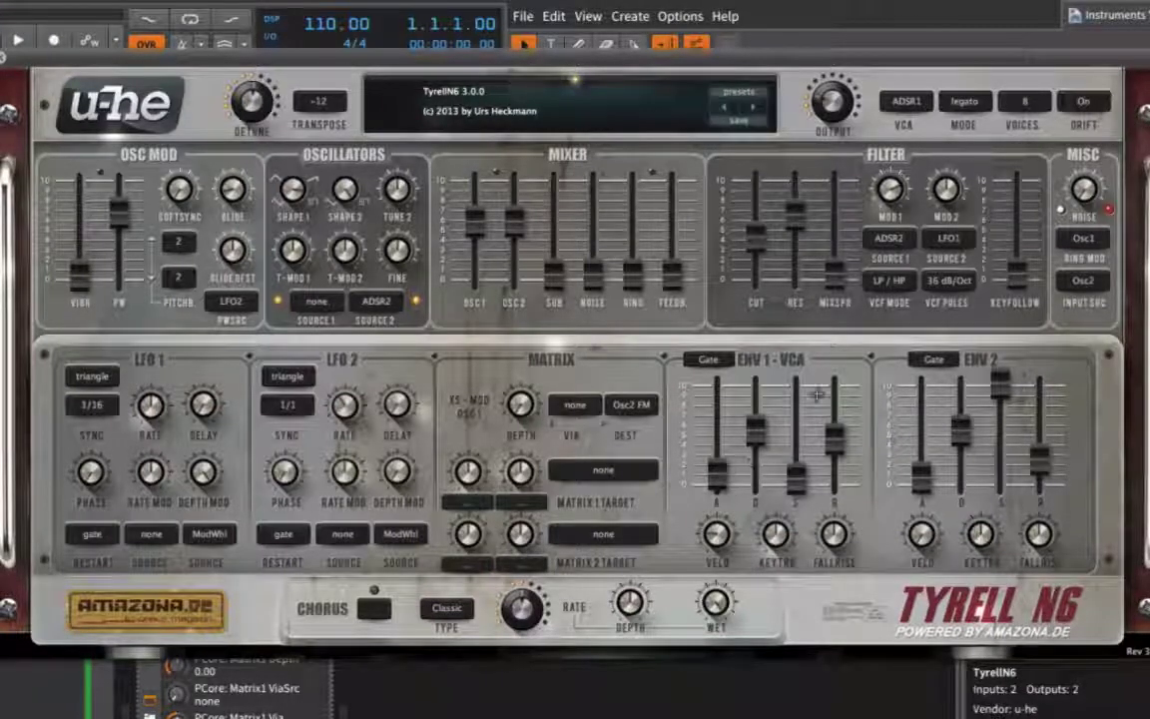
left_click_drag(1000, 382, 1000, 479)
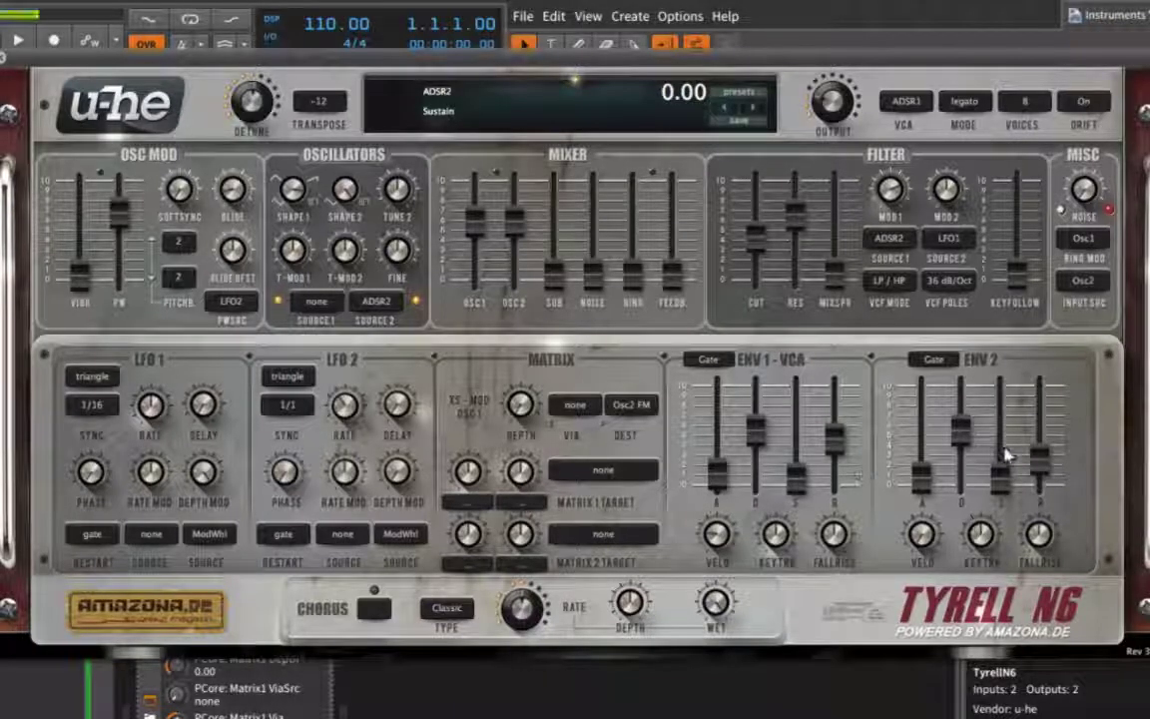
- Lengthen the ENV 2 release, raise the output to 76, and set PW depth to about 35.6
left_click_drag(1040, 459, 1041, 380)
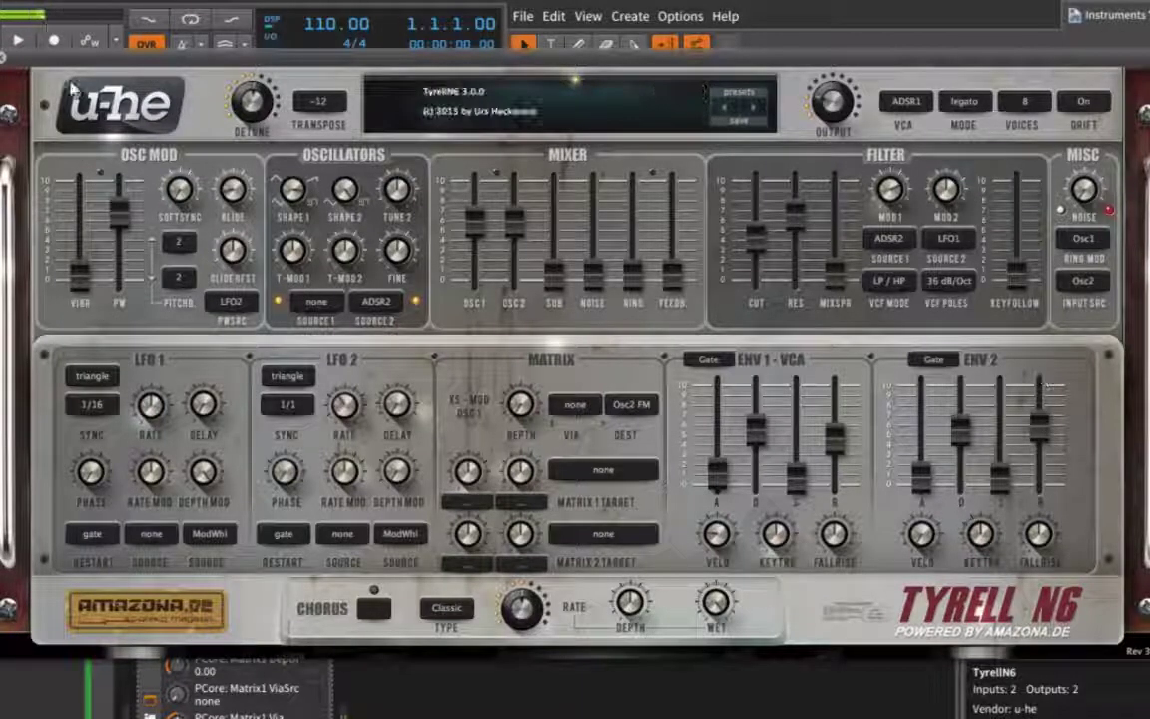
left_click_drag(830, 98, 826, 72)
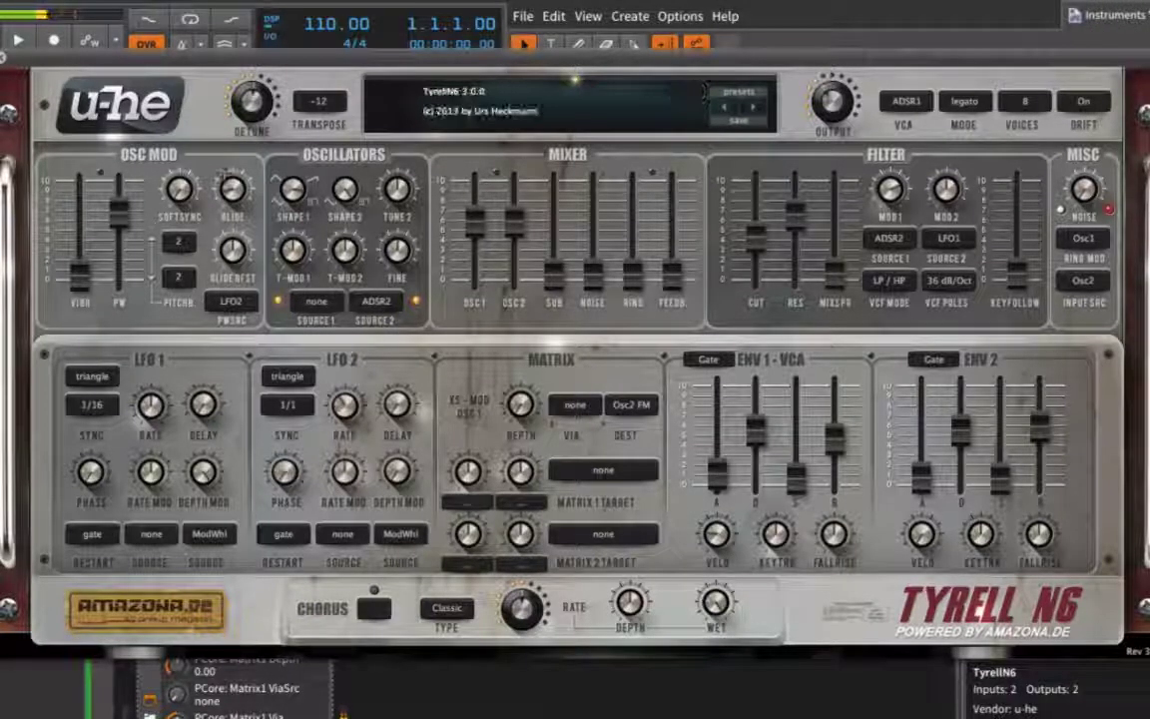
left_click_drag(116, 200, 148, 240)
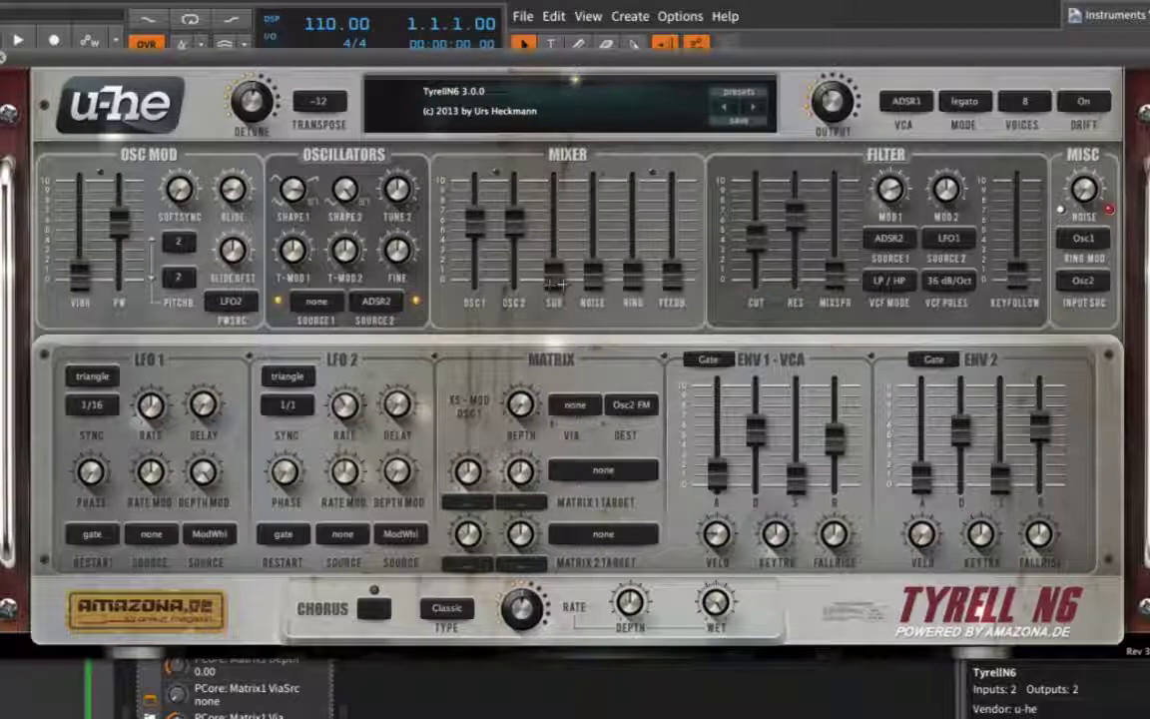
- Add sub oscillator, set cutoff near 71, MOD 1 84, resonance 59.6, longer ENV 2 decay, release 49.2
left_click_drag(562, 284, 509, 209)
left_click_drag(755, 238, 759, 256)
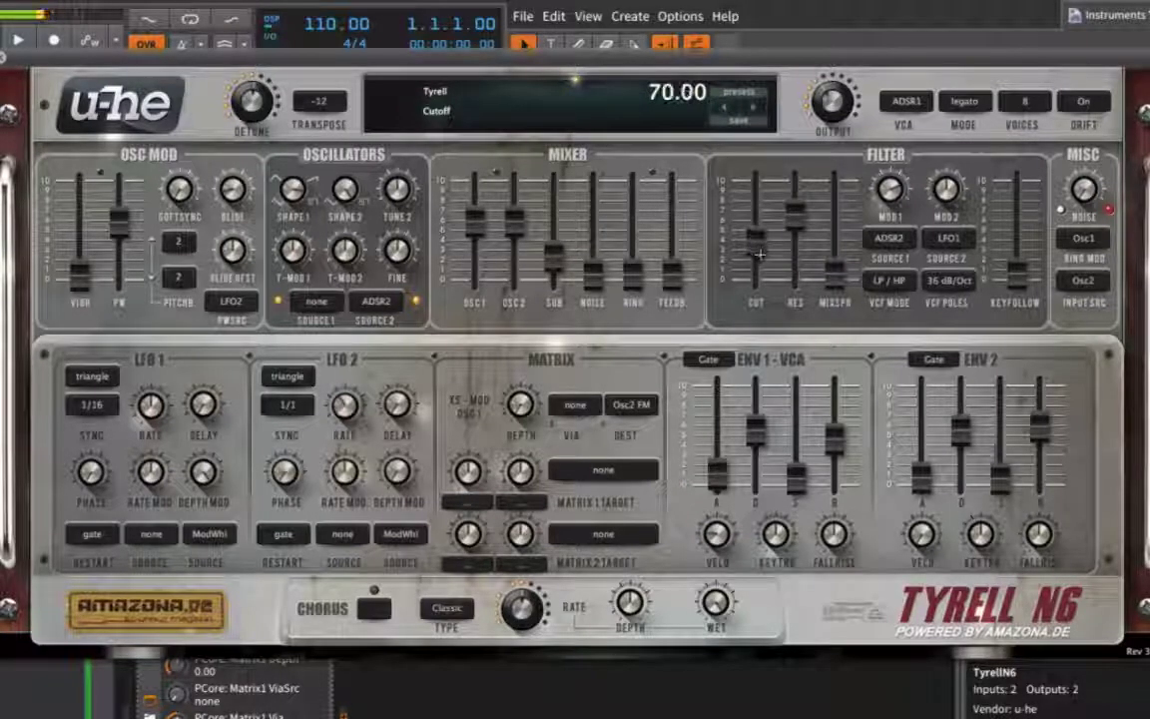
left_click_drag(892, 188, 893, 180)
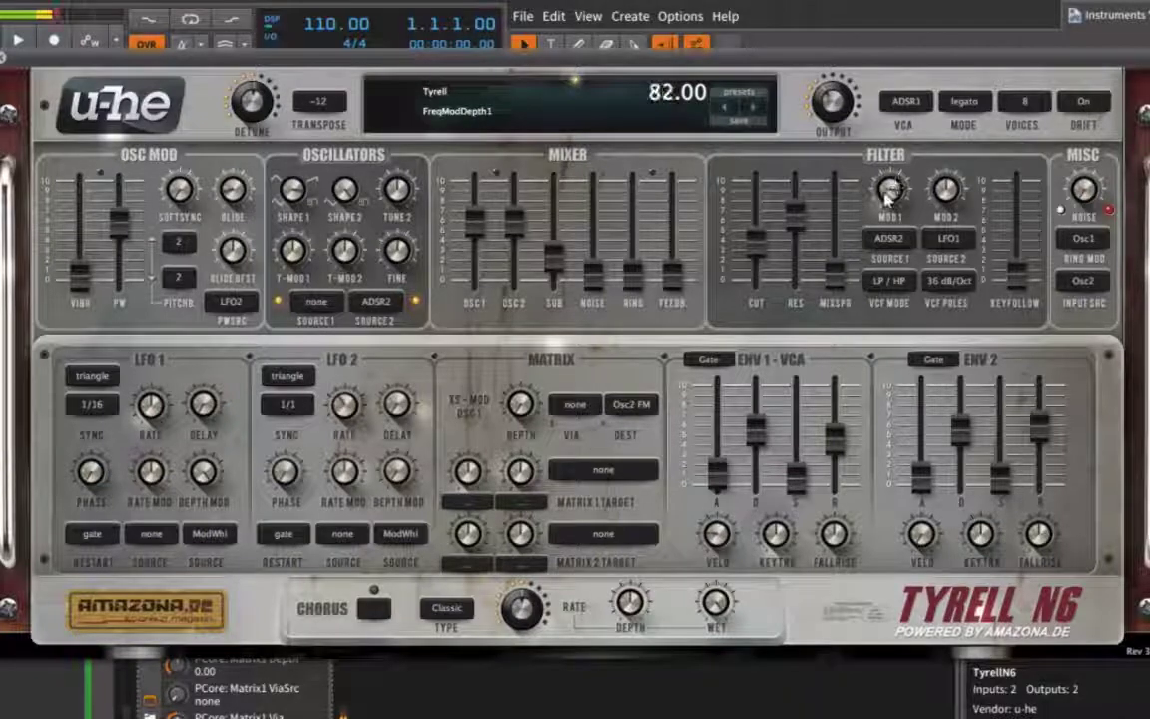
left_click_drag(796, 209, 797, 215)
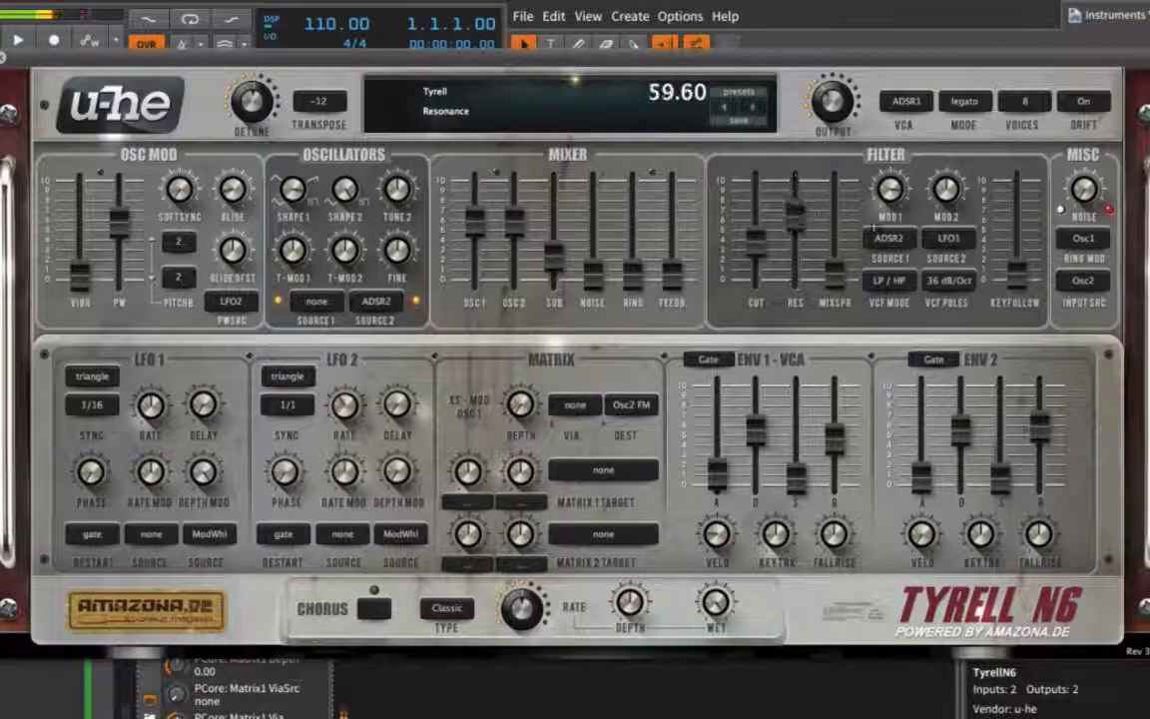
mouse_move(893, 189)
left_mouse_down()
mouse_move(894, 199)
mouse_move(897, 188)
left_mouse_up()
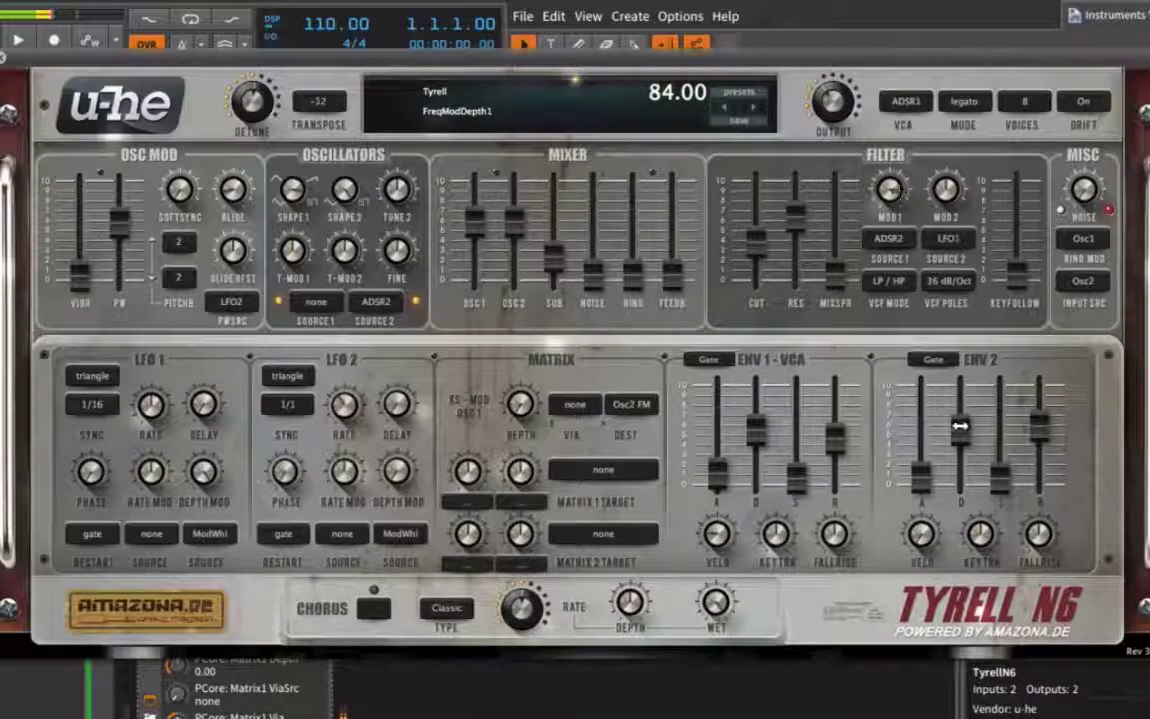
left_click_drag(960, 432, 960, 432)
left_click_drag(1050, 436, 1050, 446)
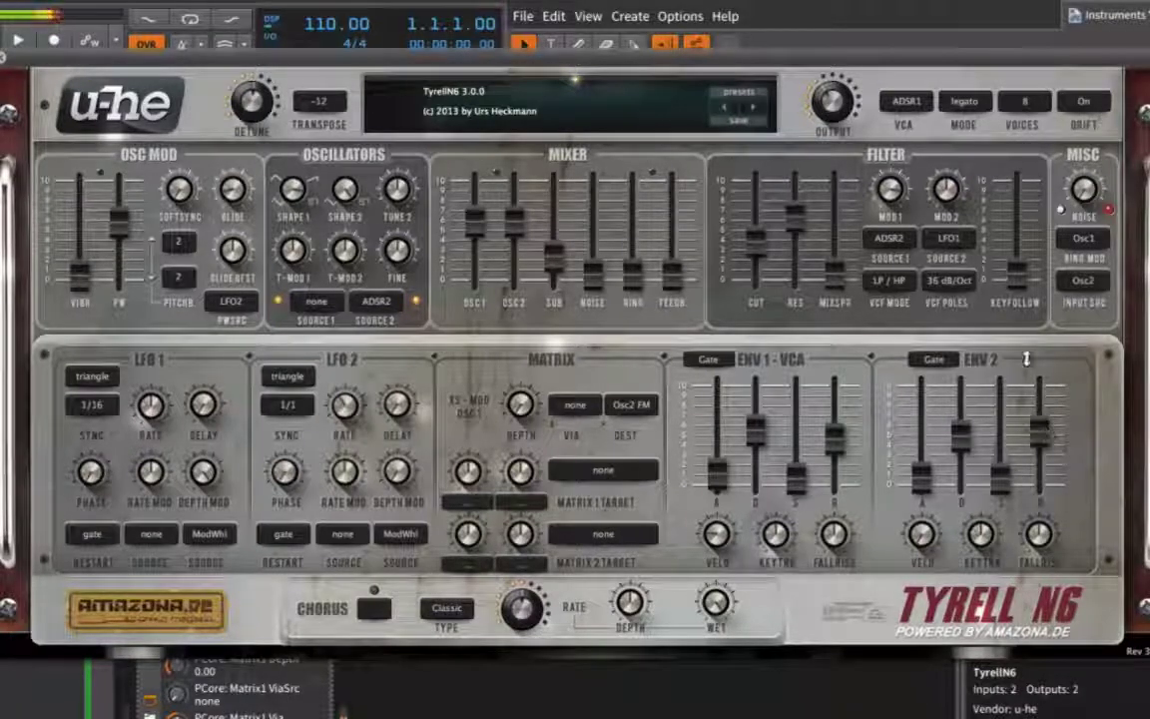
- Set the VCF slope to 24 dB/Oct, cutoff to about 61, and raise the sub level slightly
left_click(951, 281)
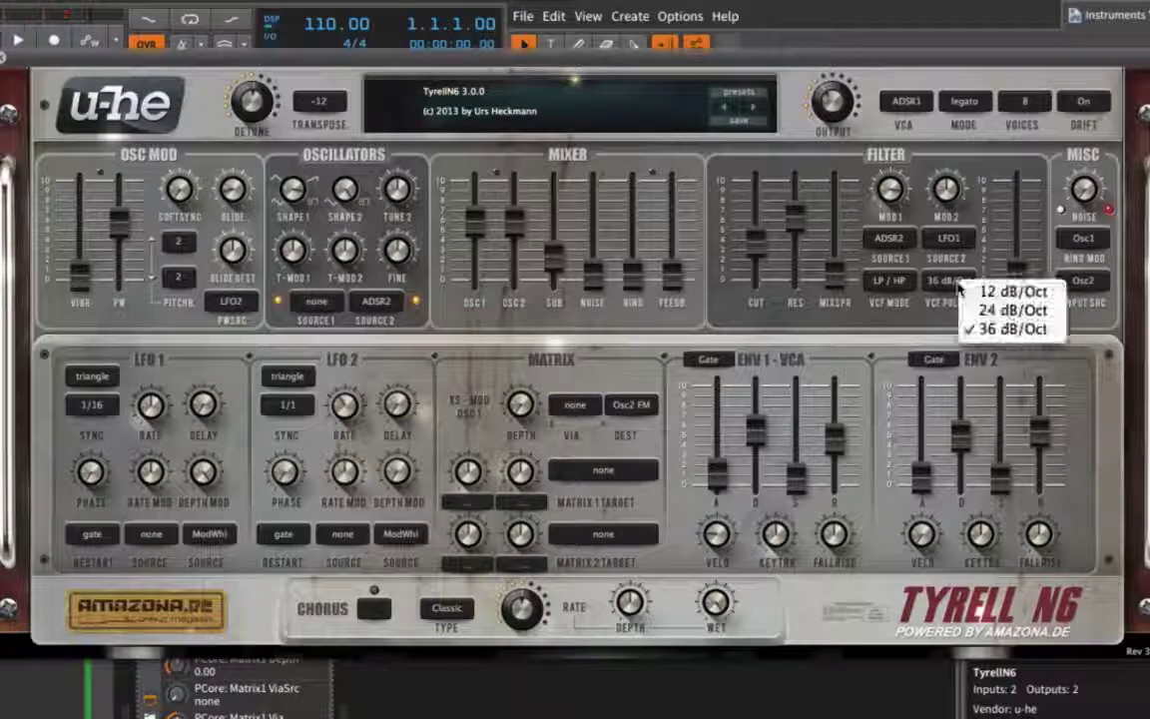
left_click(1018, 311)
left_click(956, 283)
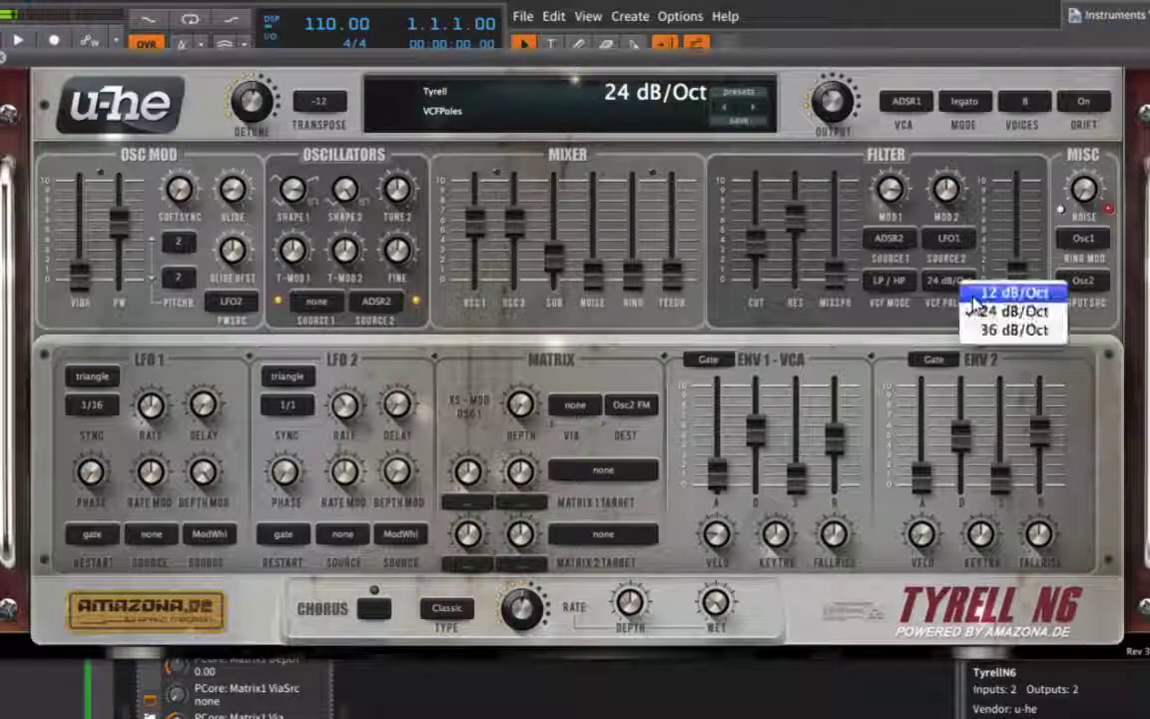
left_click(974, 299)
left_click(956, 283)
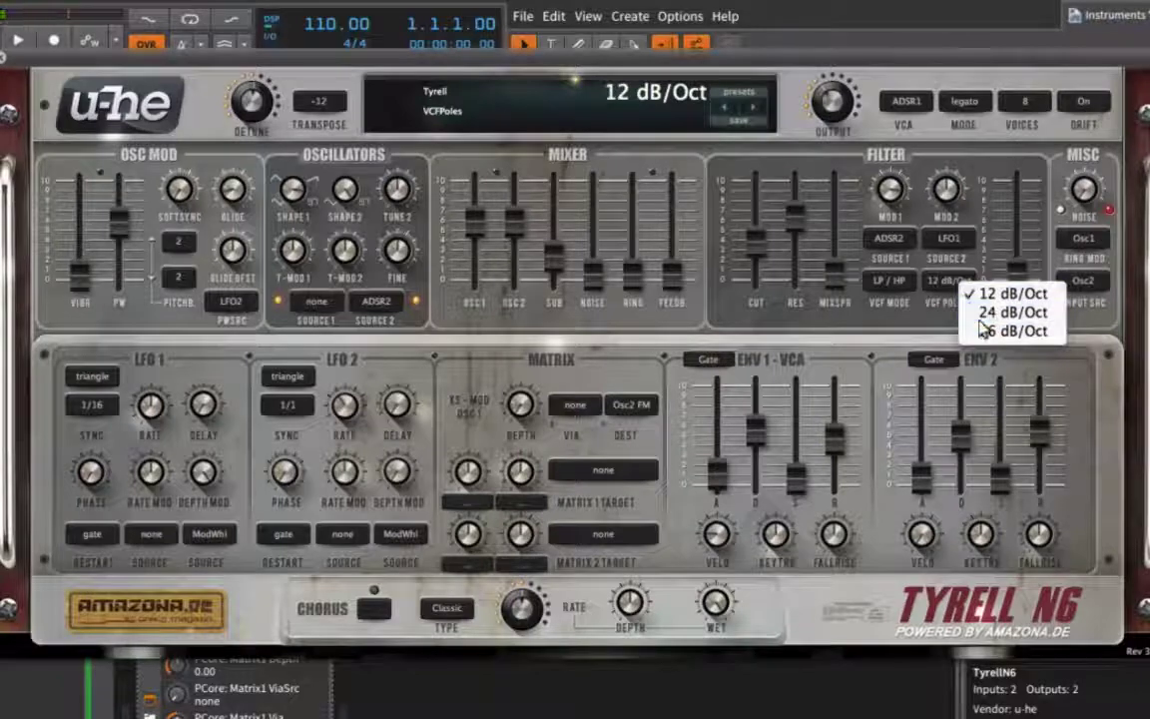
left_click(968, 310)
left_click_drag(765, 258, 769, 273)
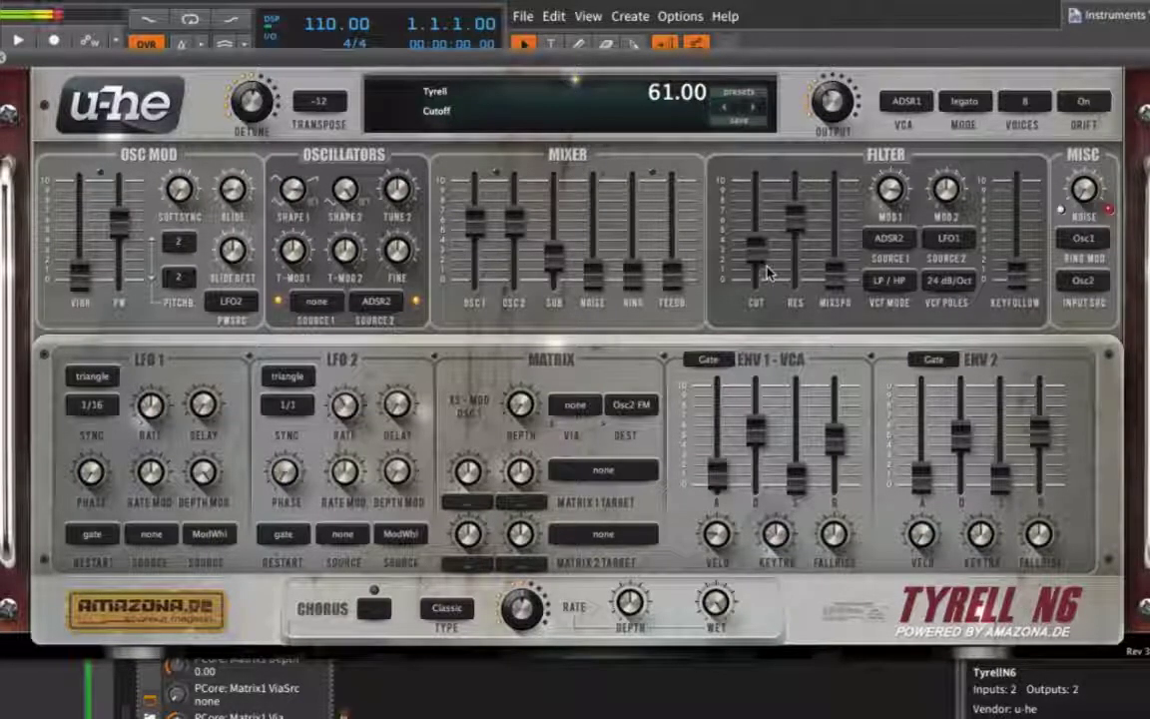
mouse_move(553, 257)
left_mouse_down()
mouse_move(565, 224)
mouse_move(557, 343)
mouse_move(573, 259)
left_mouse_up()
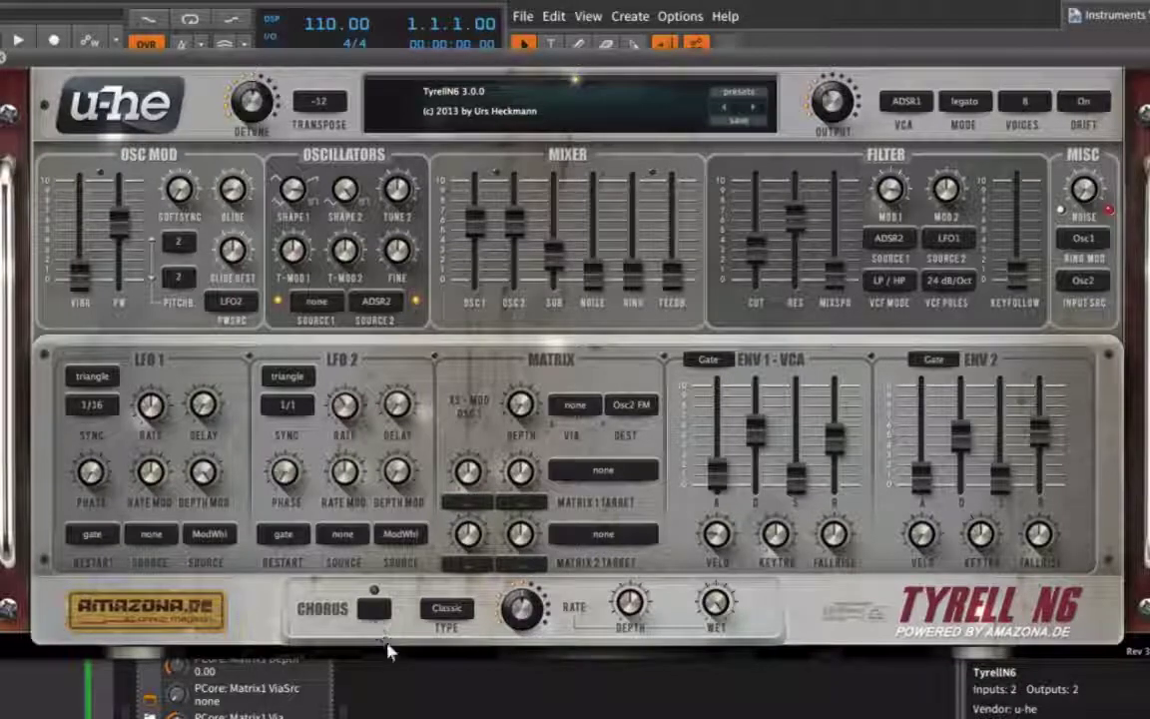
- Enable the chorus with wet about 41, adjust rate and depth, and raise SUB and OSC1 (about -10.5)
left_click(375, 611)
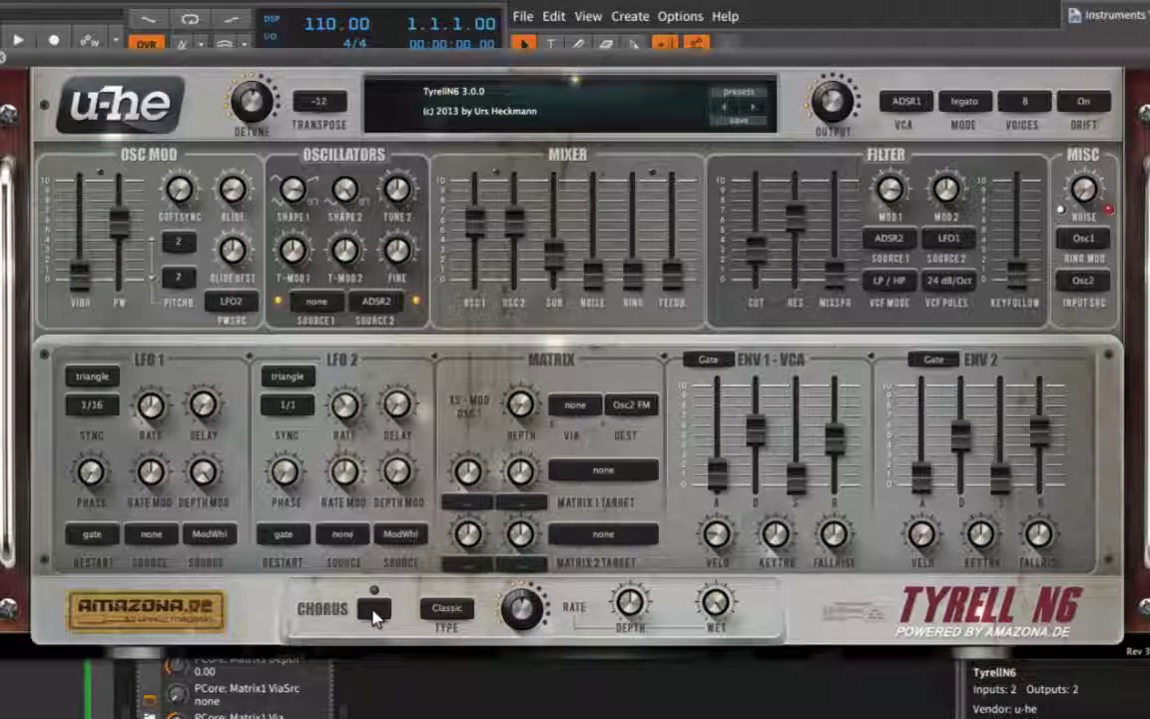
left_click(374, 611)
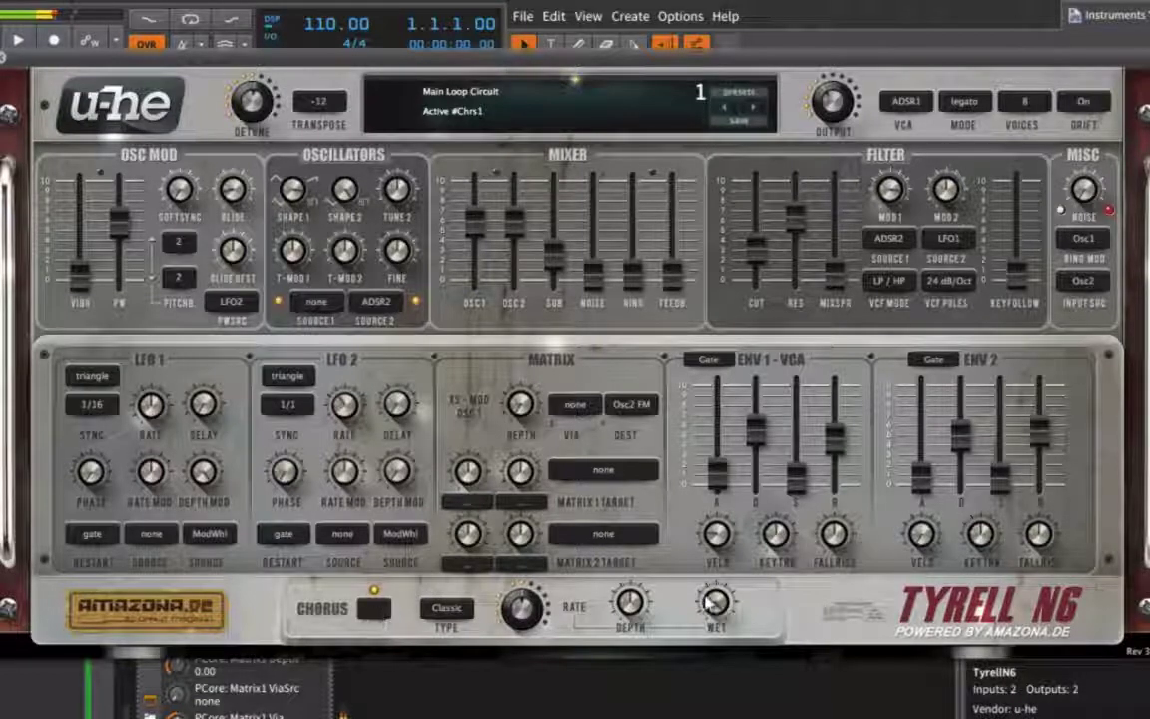
left_click_drag(716, 601, 710, 681)
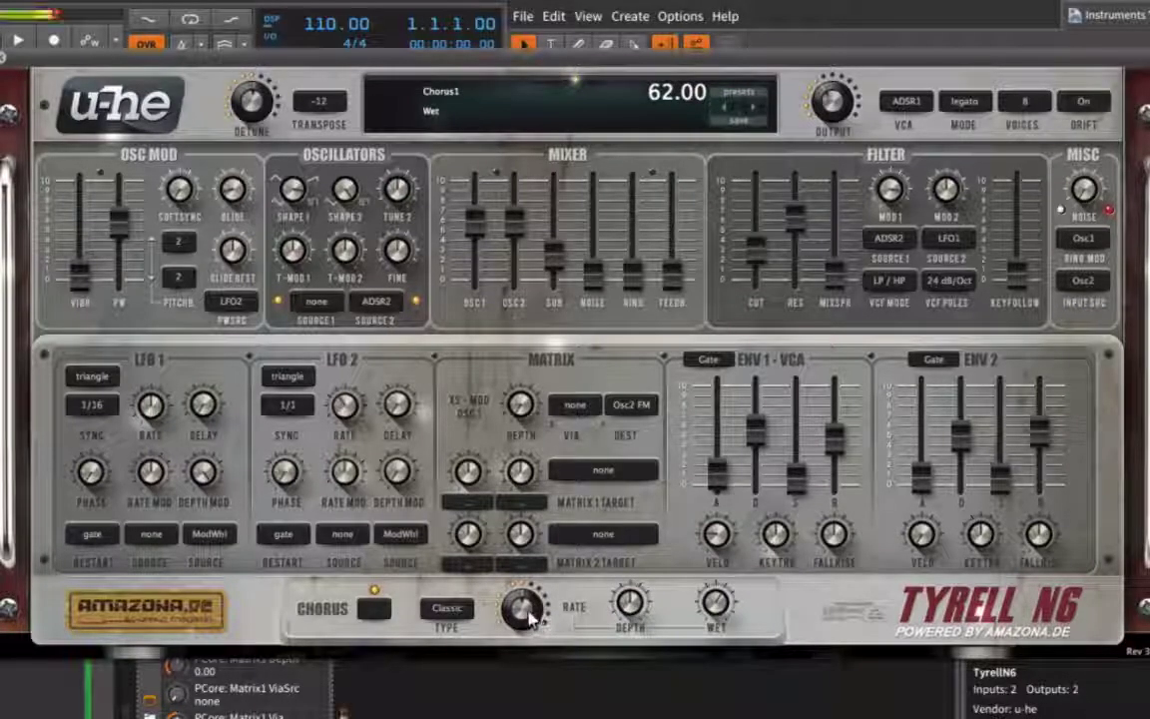
left_click_drag(521, 607, 544, 654)
left_click_drag(630, 602, 711, 665)
left_click_drag(711, 637, 645, 579)
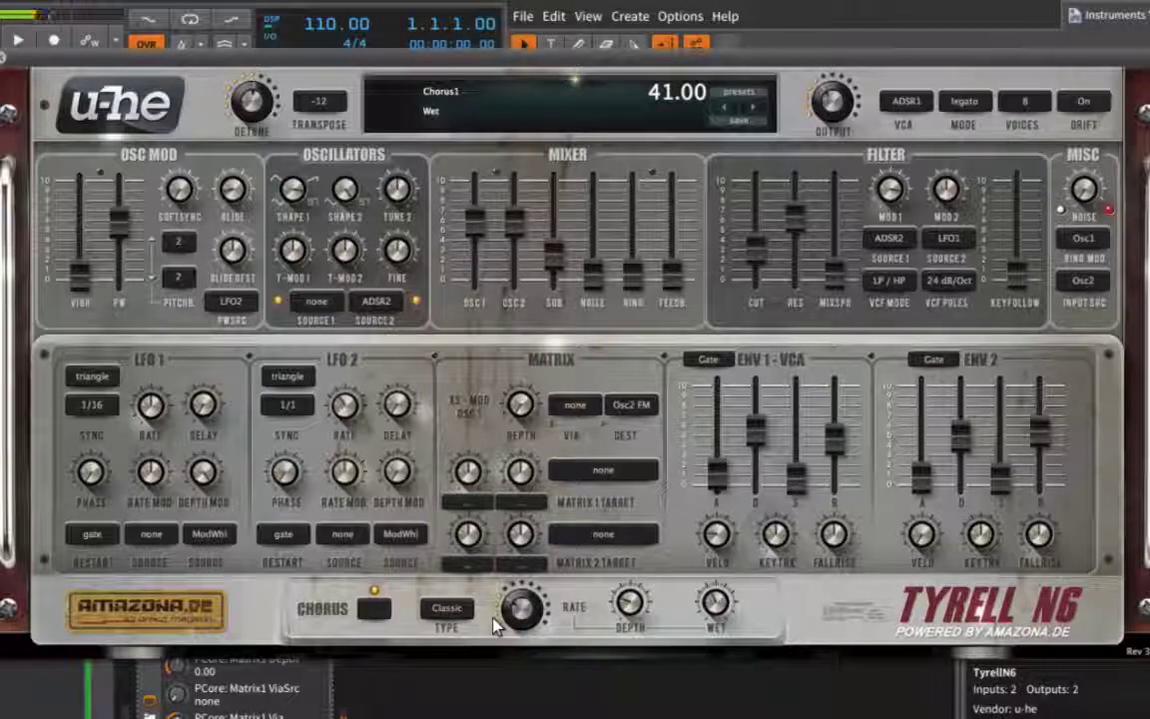
mouse_move(553, 252)
left_mouse_down()
mouse_move(553, 232)
mouse_move(553, 265)
left_mouse_up()
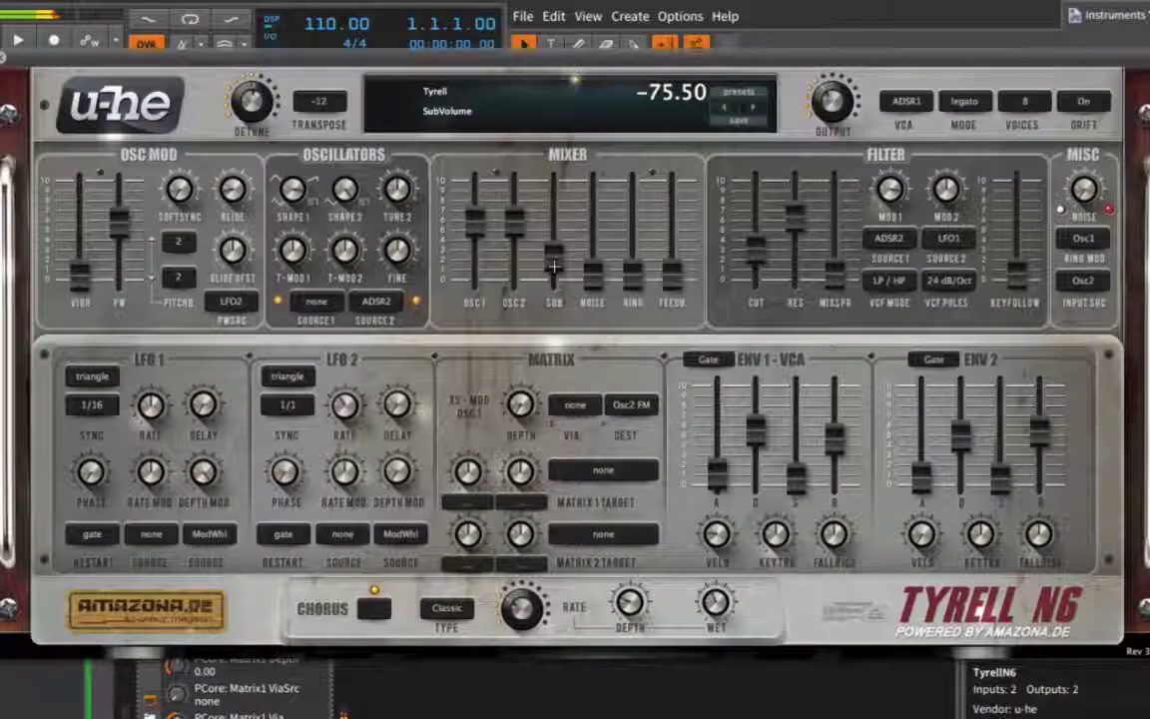
left_click_drag(475, 219, 522, 200)
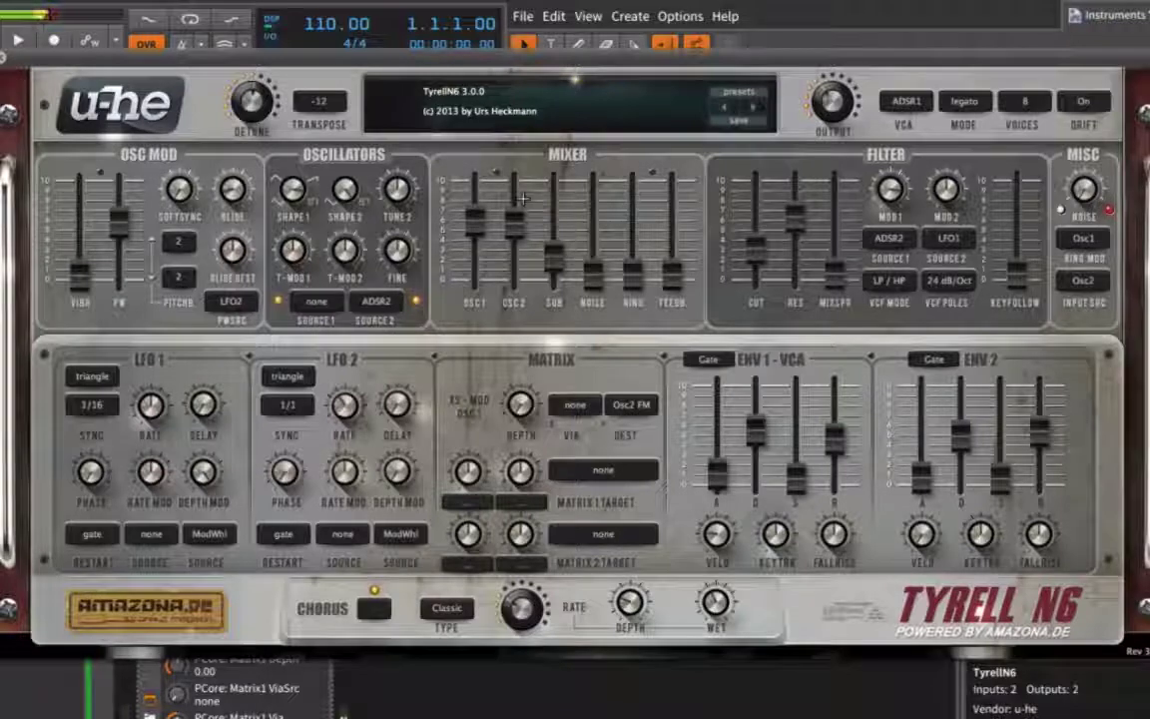
- Try the Dramatic and Ensemble chorus types, then return to Classic
left_click(448, 608)
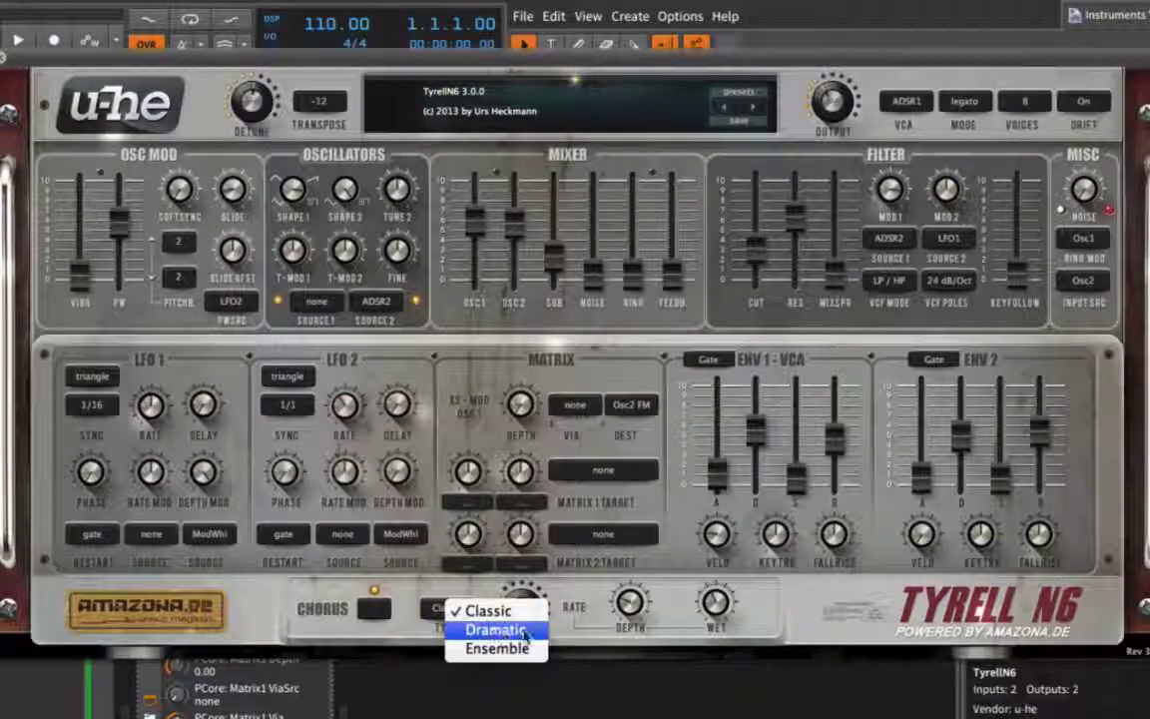
left_click(496, 631)
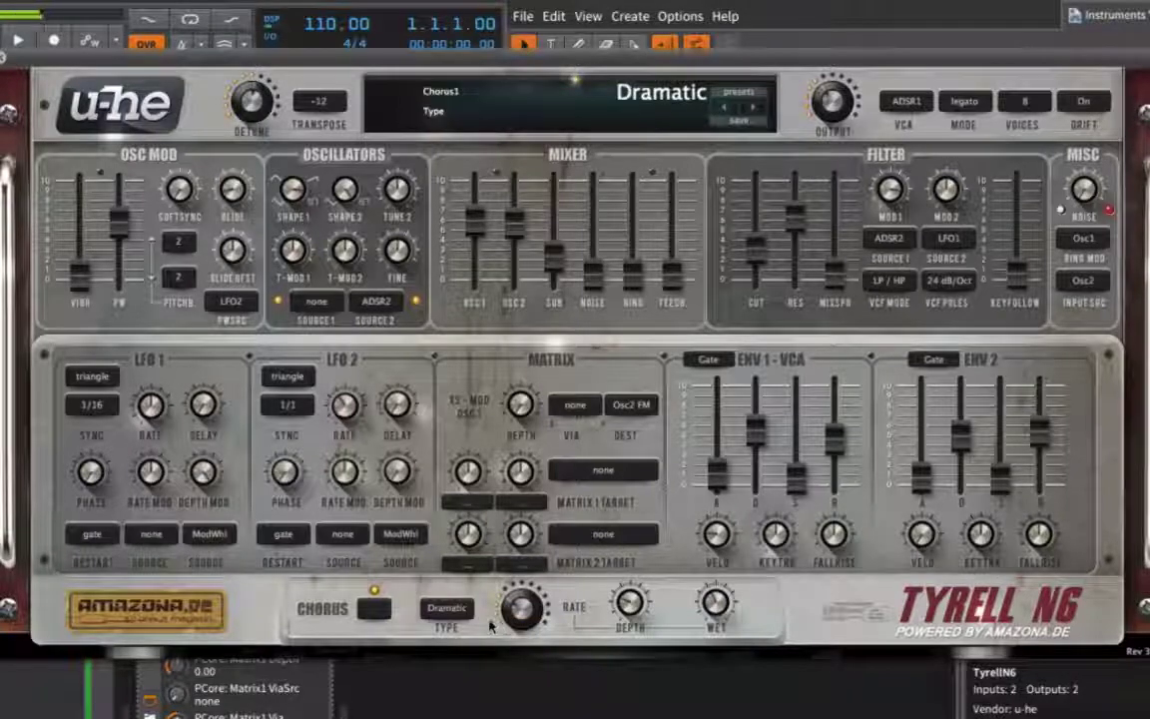
left_click(447, 608)
left_click(498, 652)
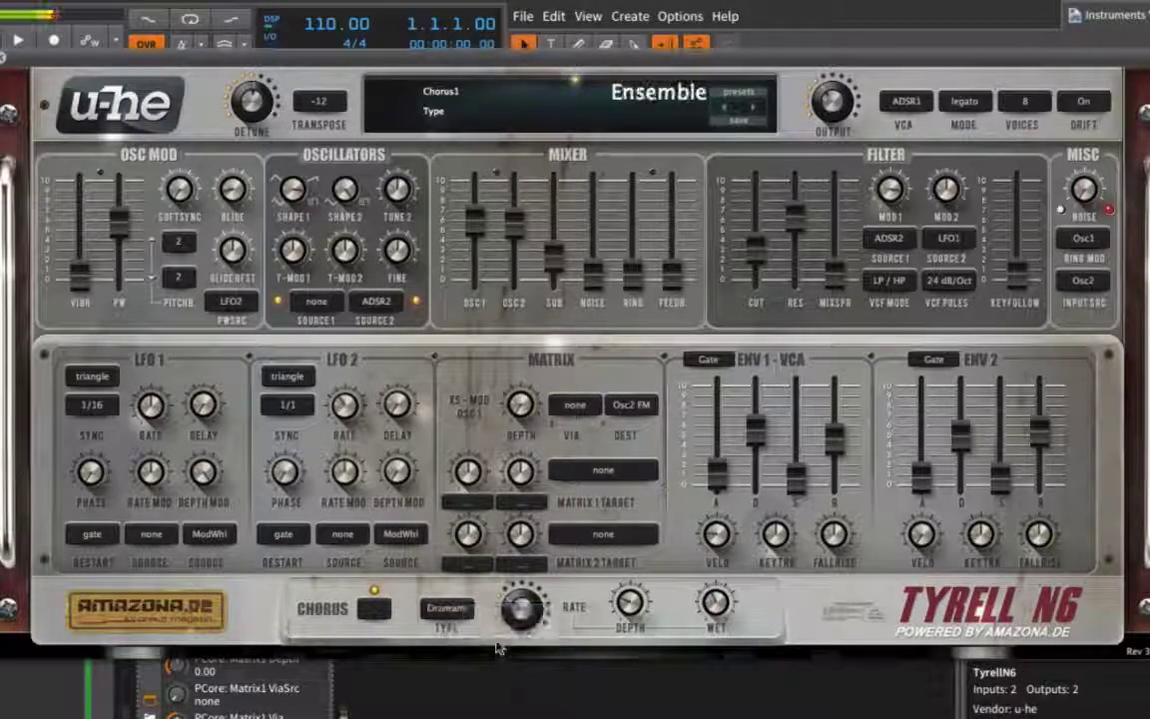
left_click(447, 608)
left_click(496, 613)
- Lower the chorus rate to about 30.5 and turn the depth down to 0
left_click_drag(521, 608, 489, 569)
left_click_drag(630, 602, 647, 547)
left_click_drag(715, 603, 734, 635)
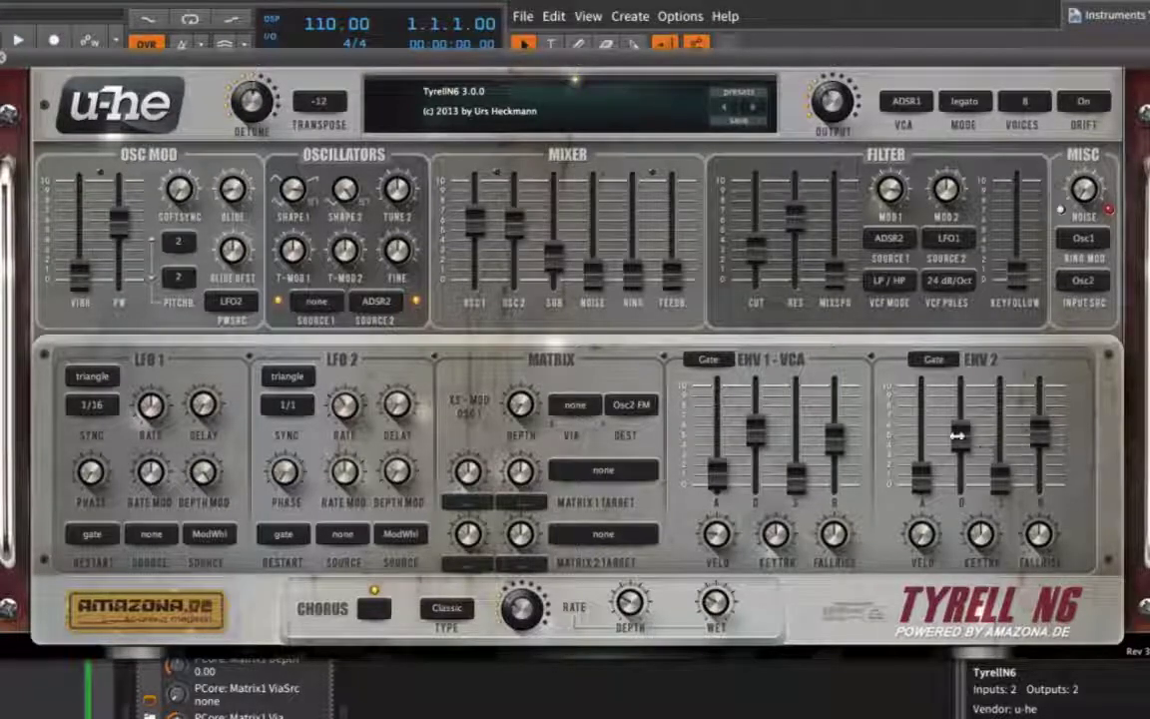
- Shorten ENV 2 decay to 32.40, set its release to 42, and filter resonance to about 67.6
left_click_drag(968, 449, 969, 465)
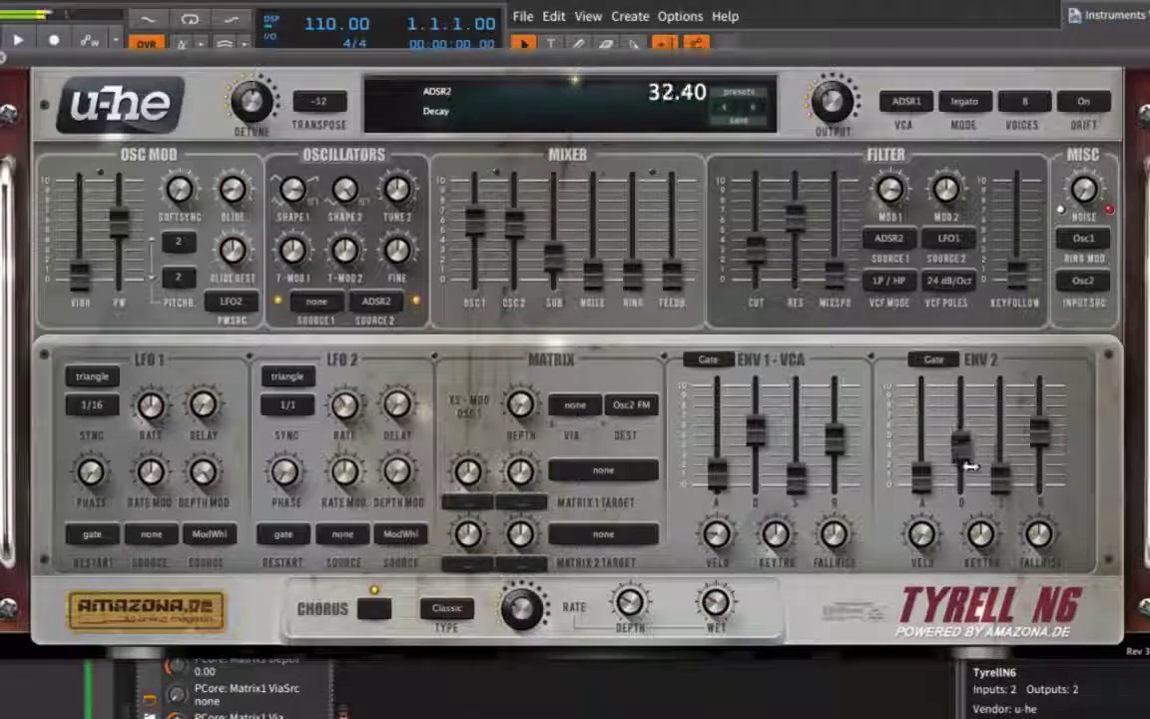
mouse_move(1040, 444)
left_mouse_down()
mouse_move(1039, 427)
mouse_move(1039, 438)
left_mouse_up()
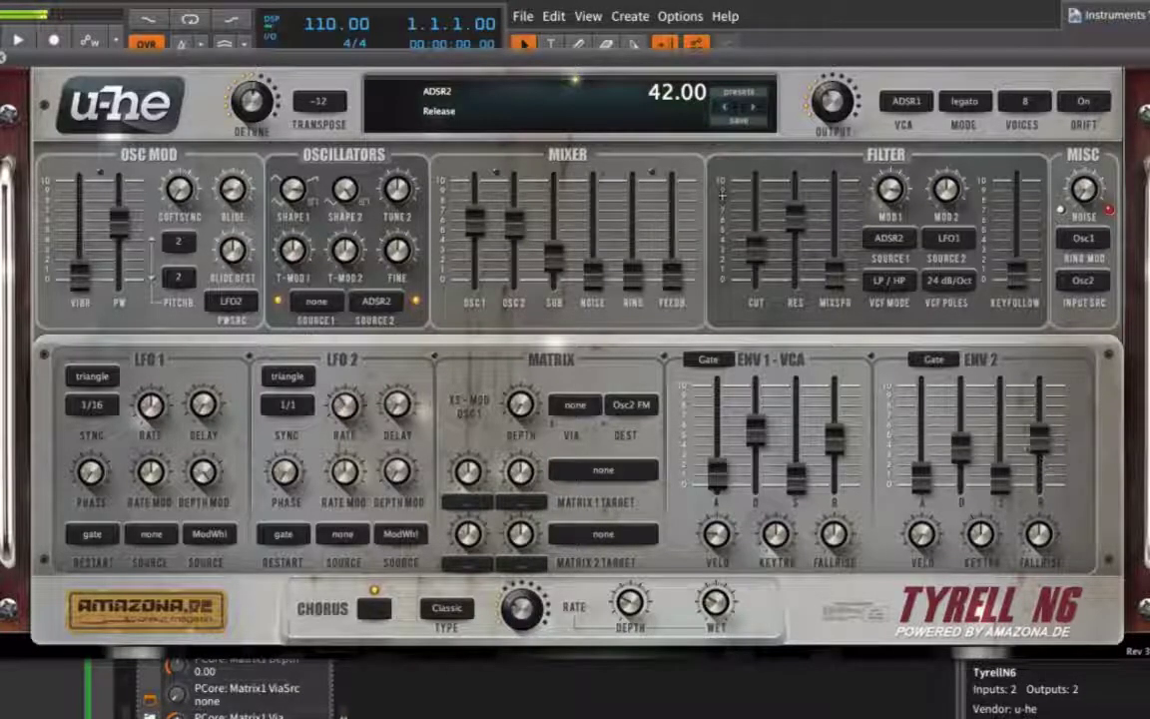
left_click_drag(794, 211, 758, 249)
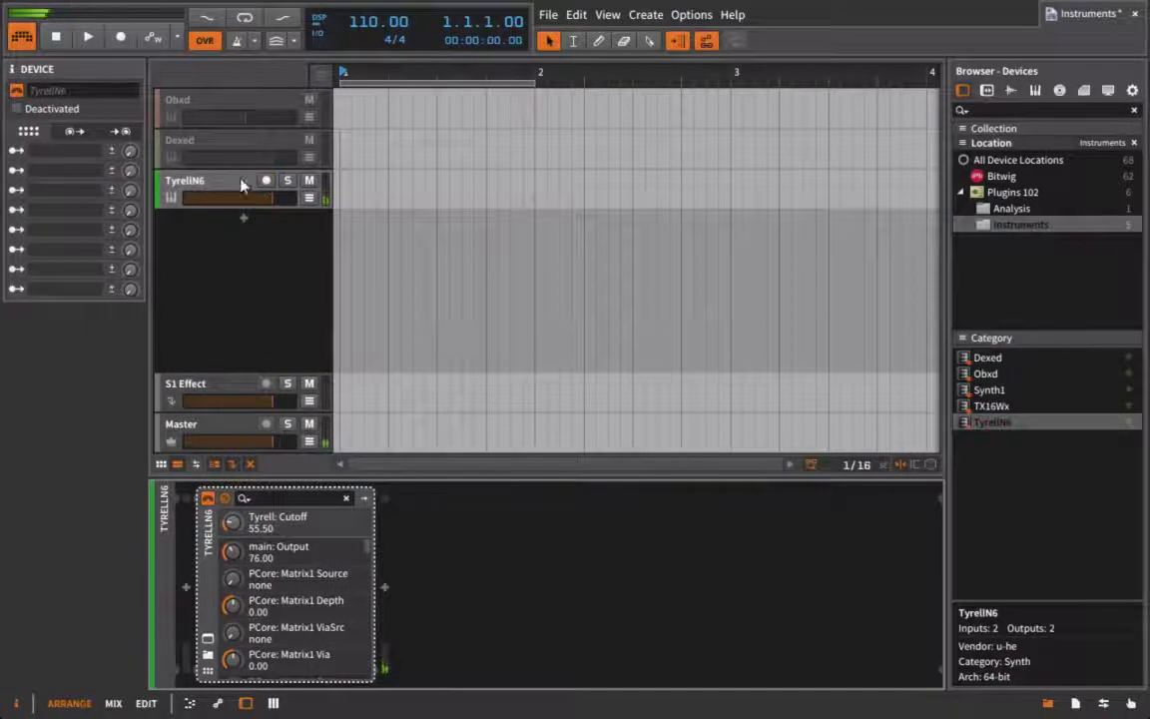
- Activate the Obxd track with Alt+A and set its volume to about -3.7 dB
left_click(219, 102)
key("alt+a")
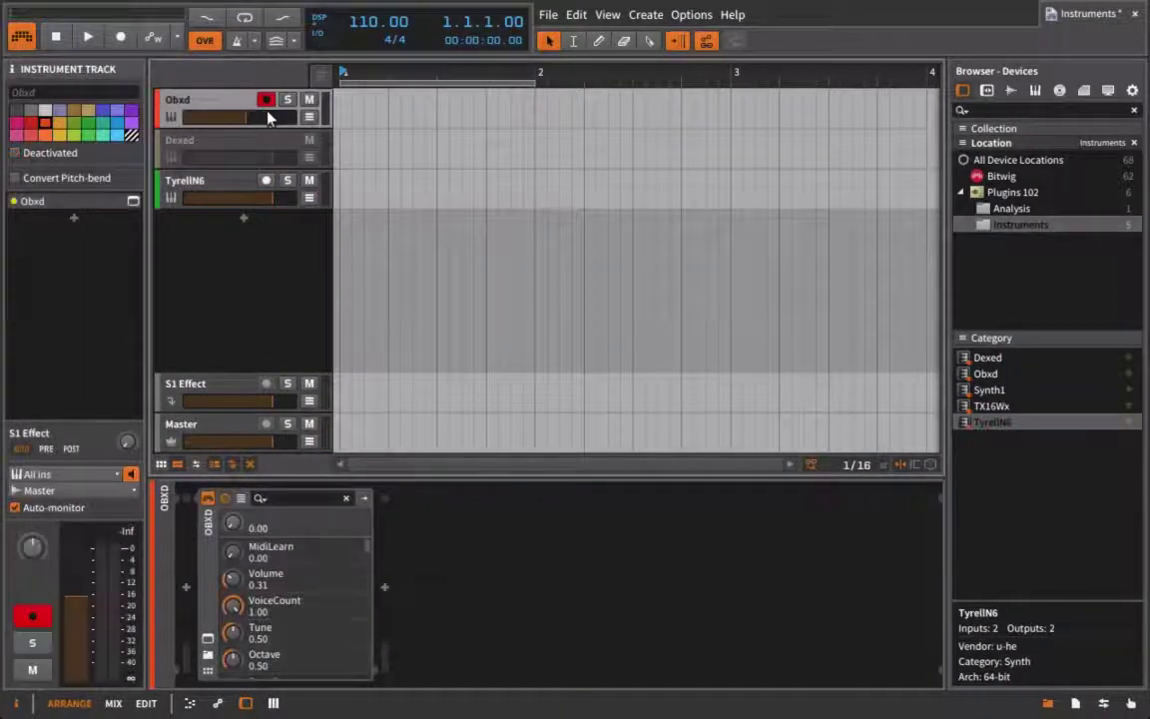
left_click_drag(253, 121, 264, 122)
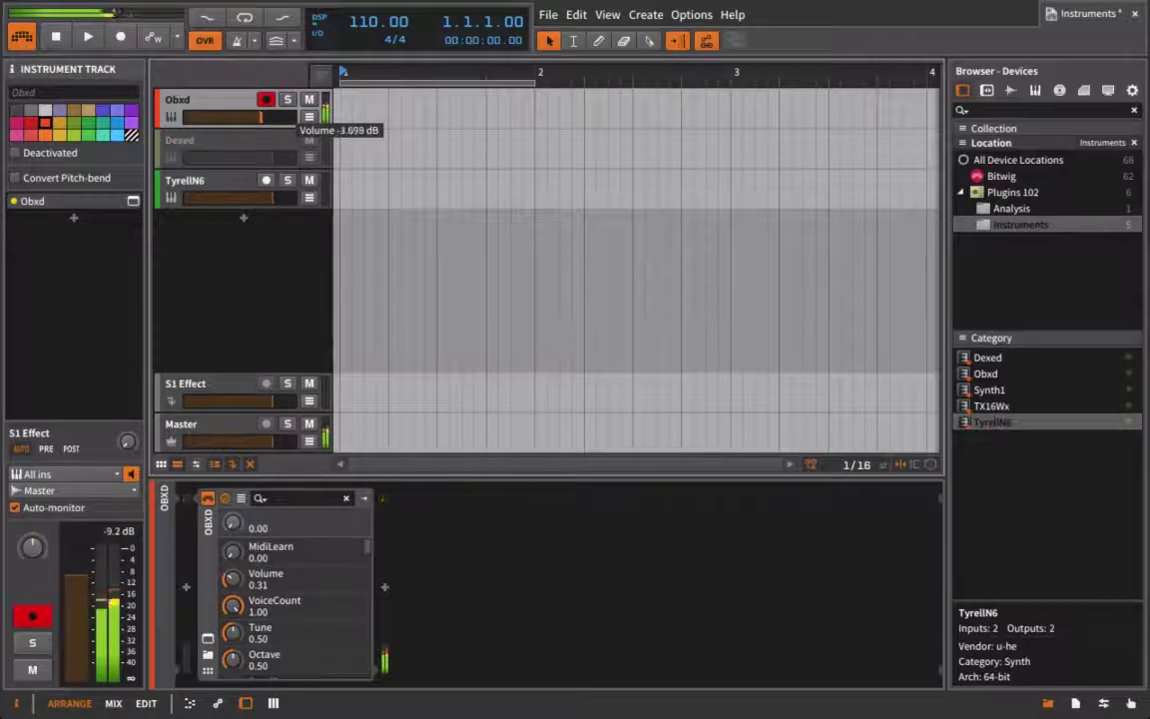
scroll(265, 122, "up", 1)
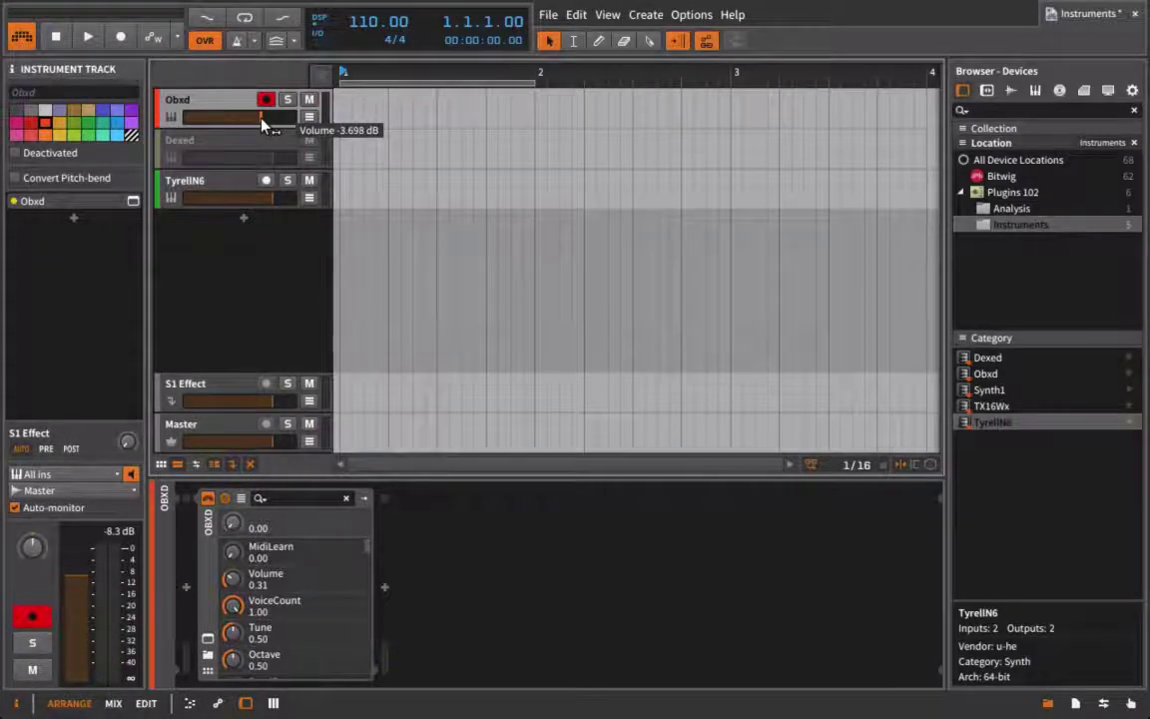
- Reopen the TyrellN6 plugin window from its track and show the preset browser
left_click(225, 188)
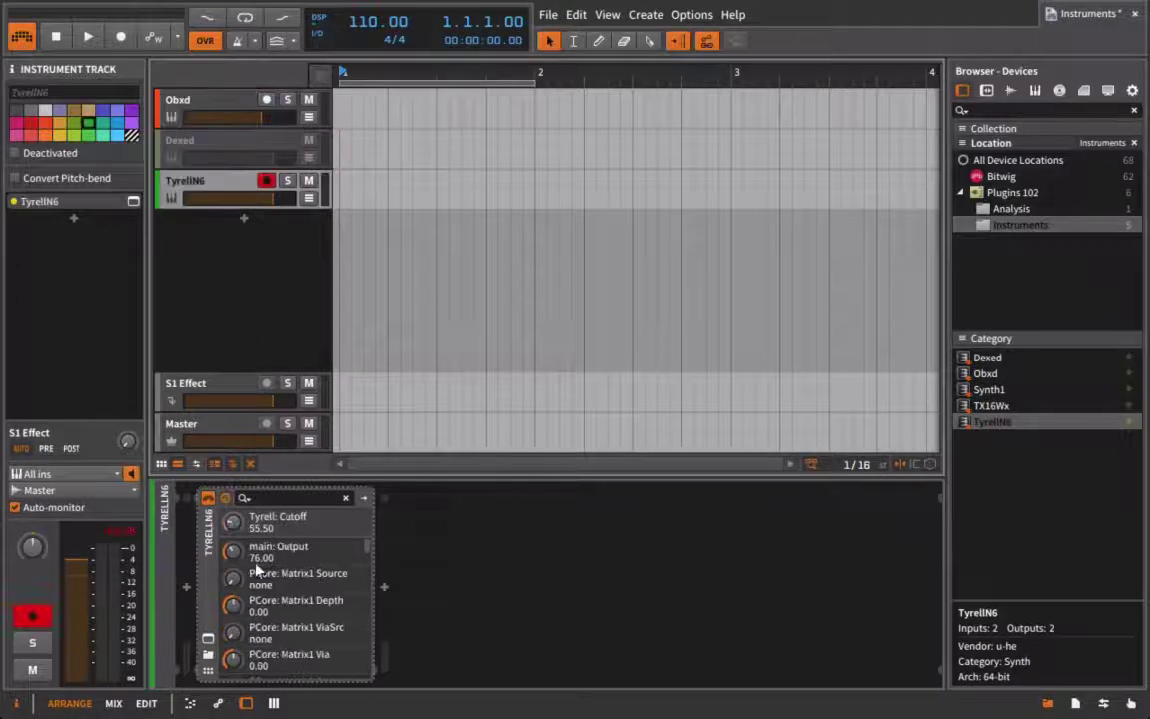
left_click(185, 584)
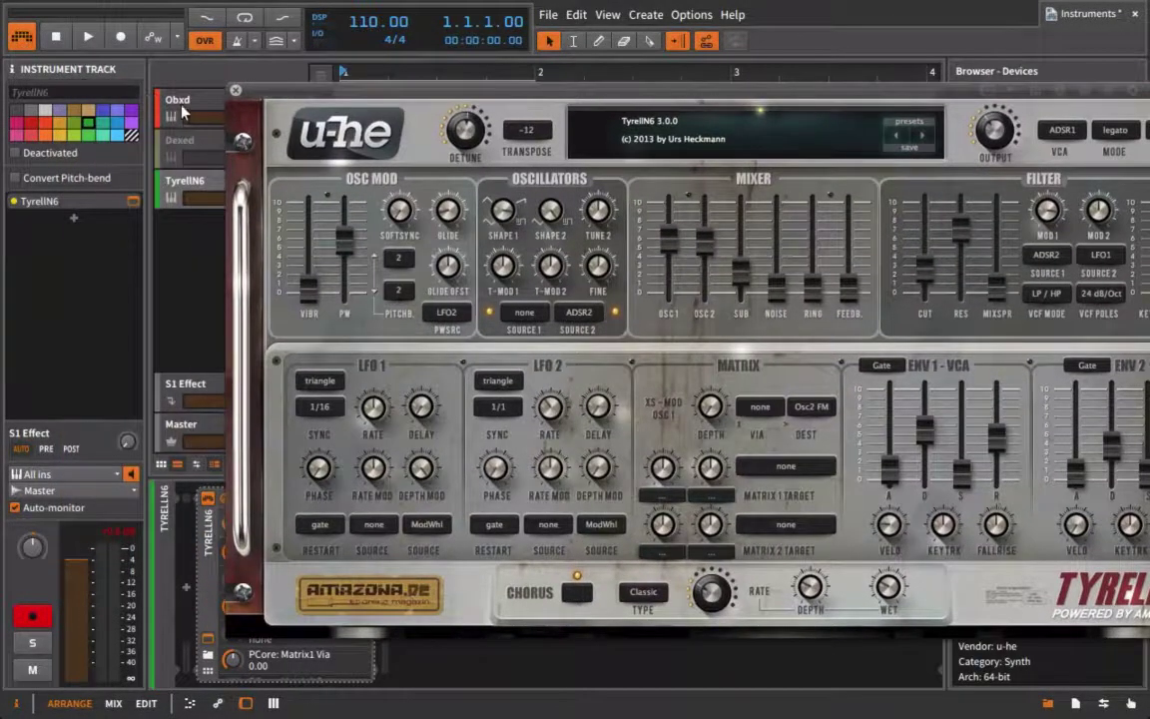
left_click(165, 94)
left_click(228, 182)
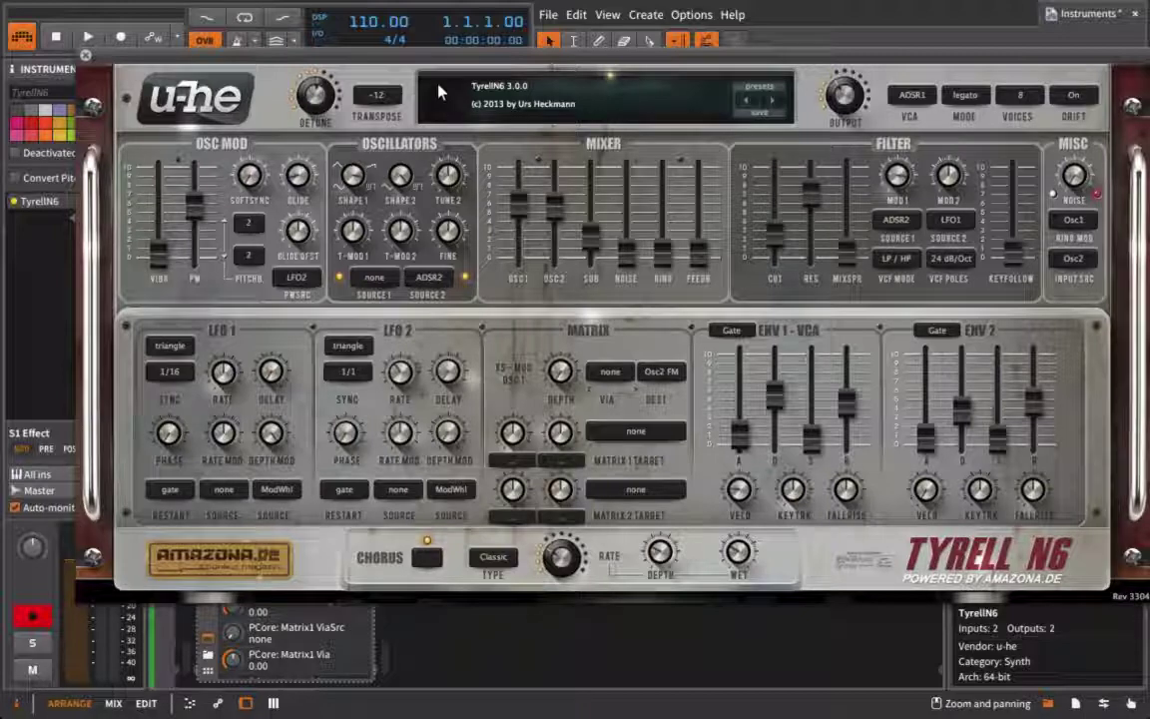
left_click(775, 82)
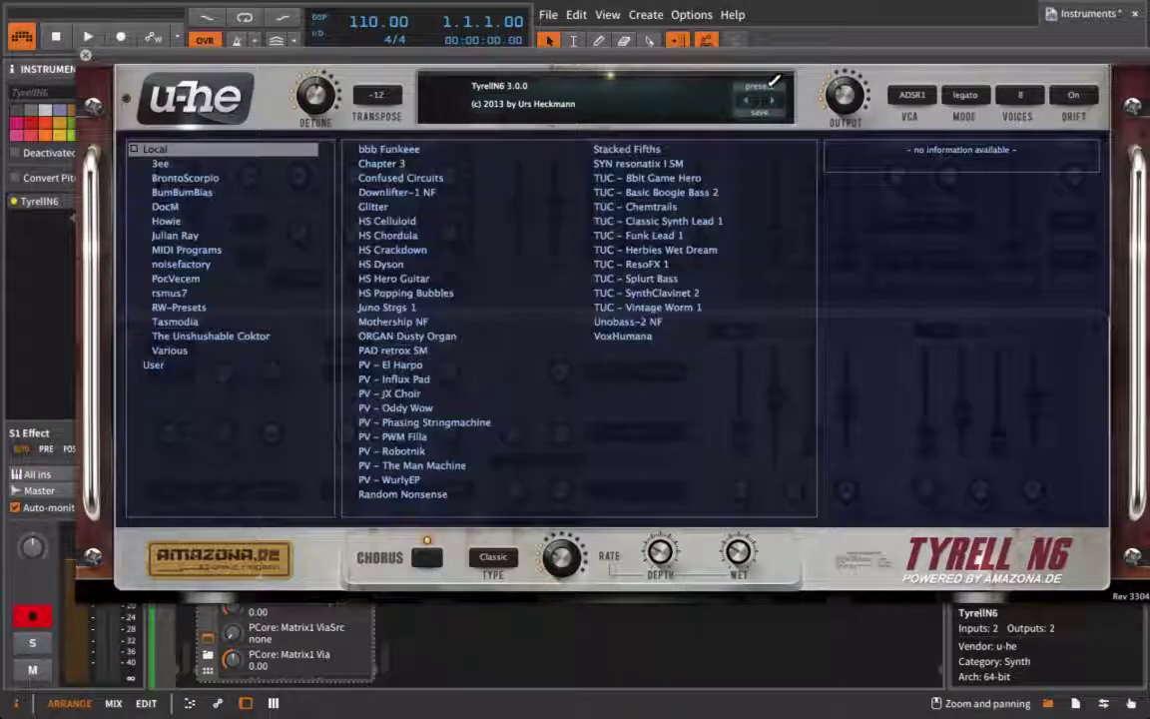
- Load OBX Strings 1 from the DocM folder, raise detune, and close the preset browser
left_click(198, 208)
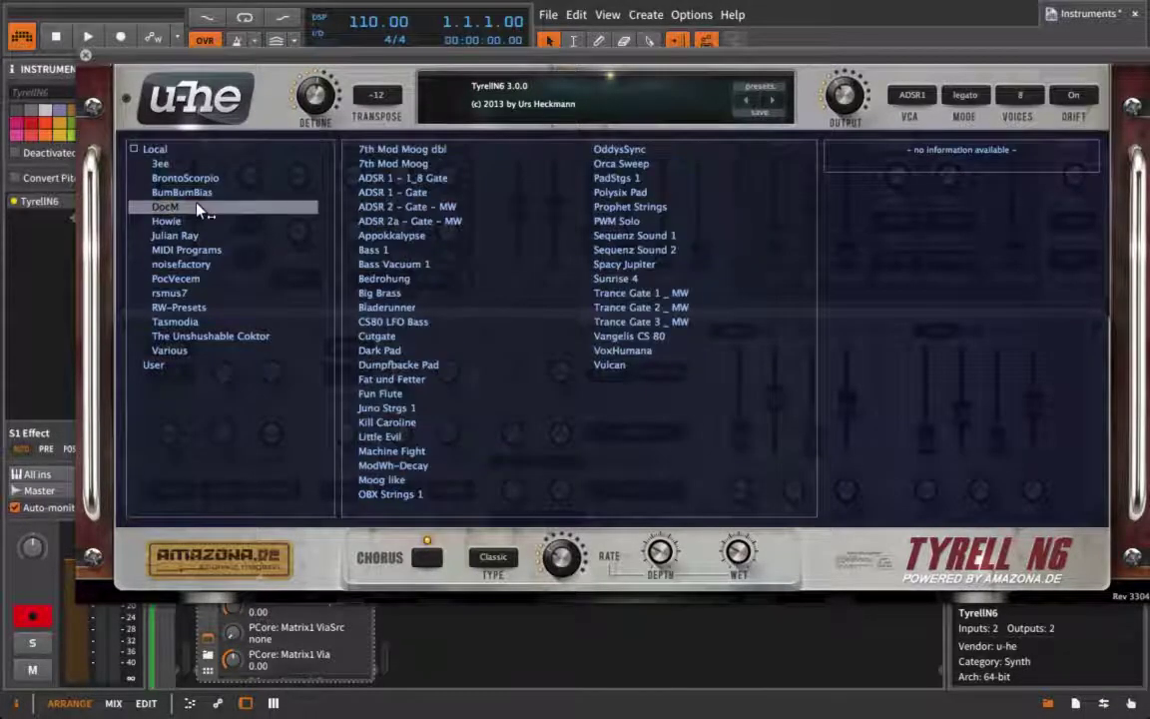
left_click(392, 496)
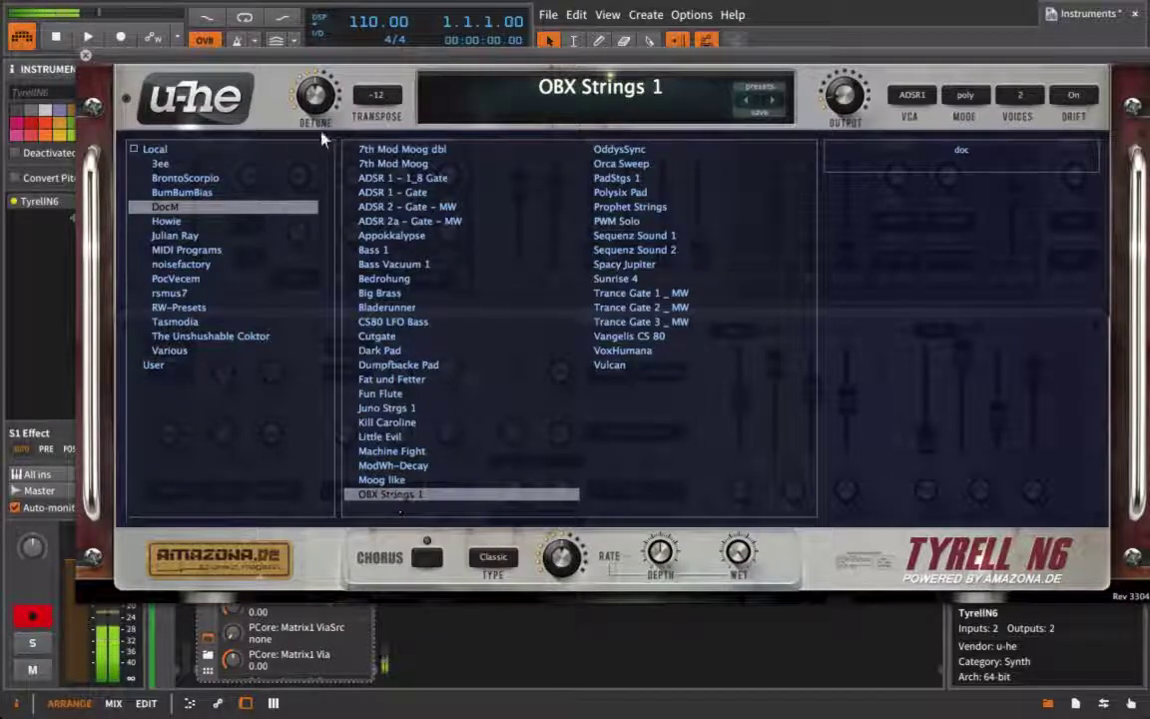
left_click_drag(311, 100, 321, 88)
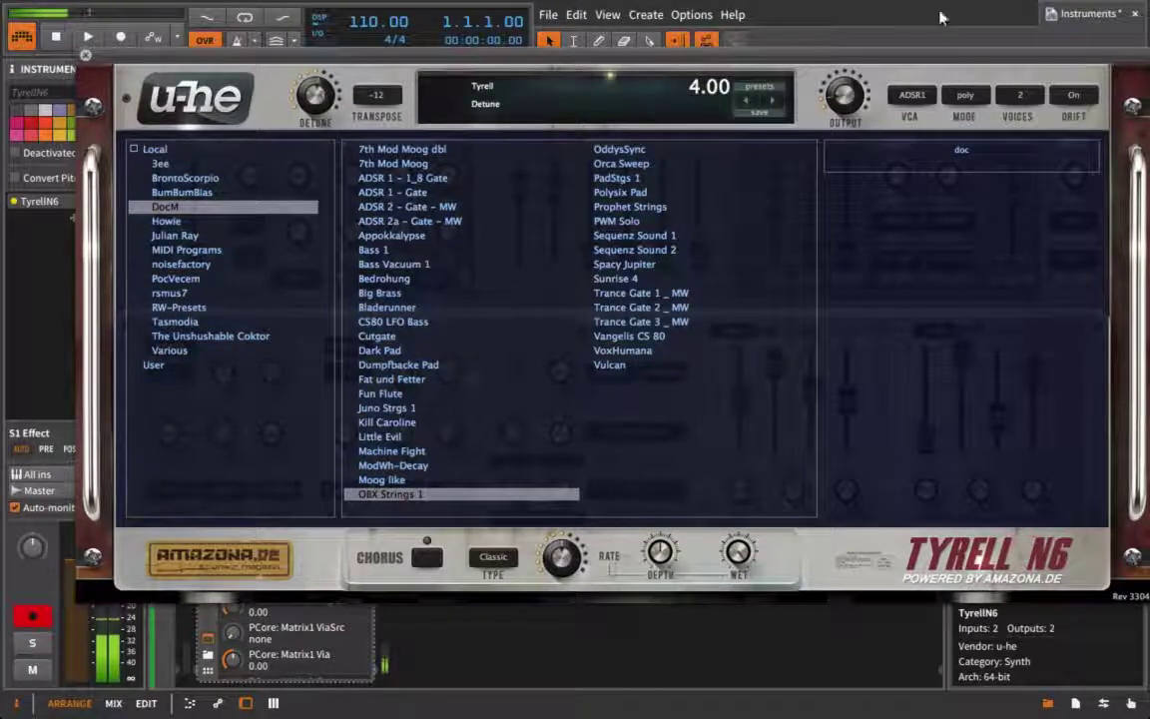
left_click(747, 100)
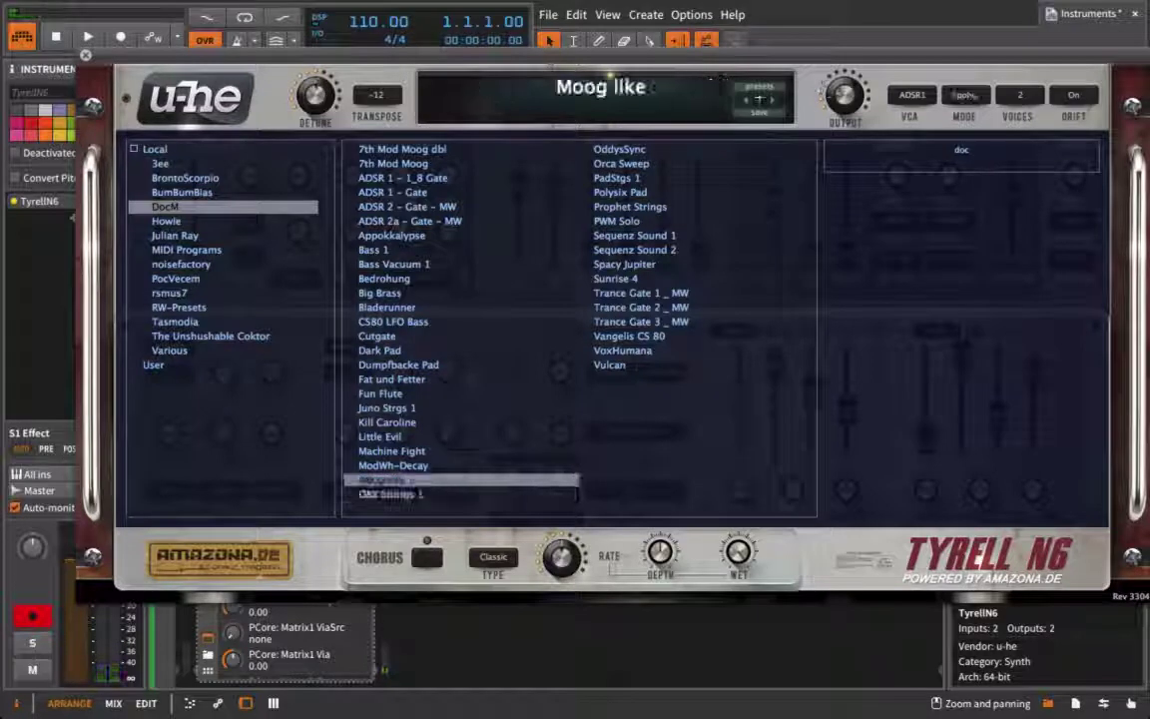
left_click(773, 96)
left_click(773, 95)
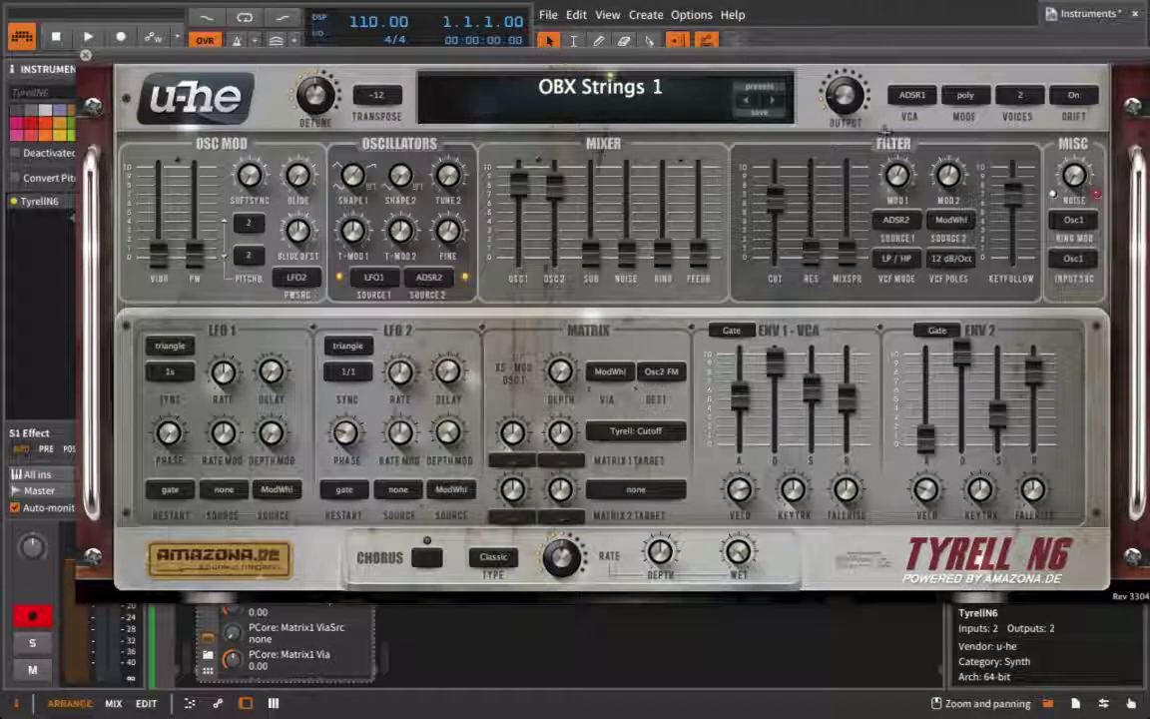
- Raise the synth output and switch the chorus on with the Ensemble type
left_click_drag(845, 92, 855, 83)
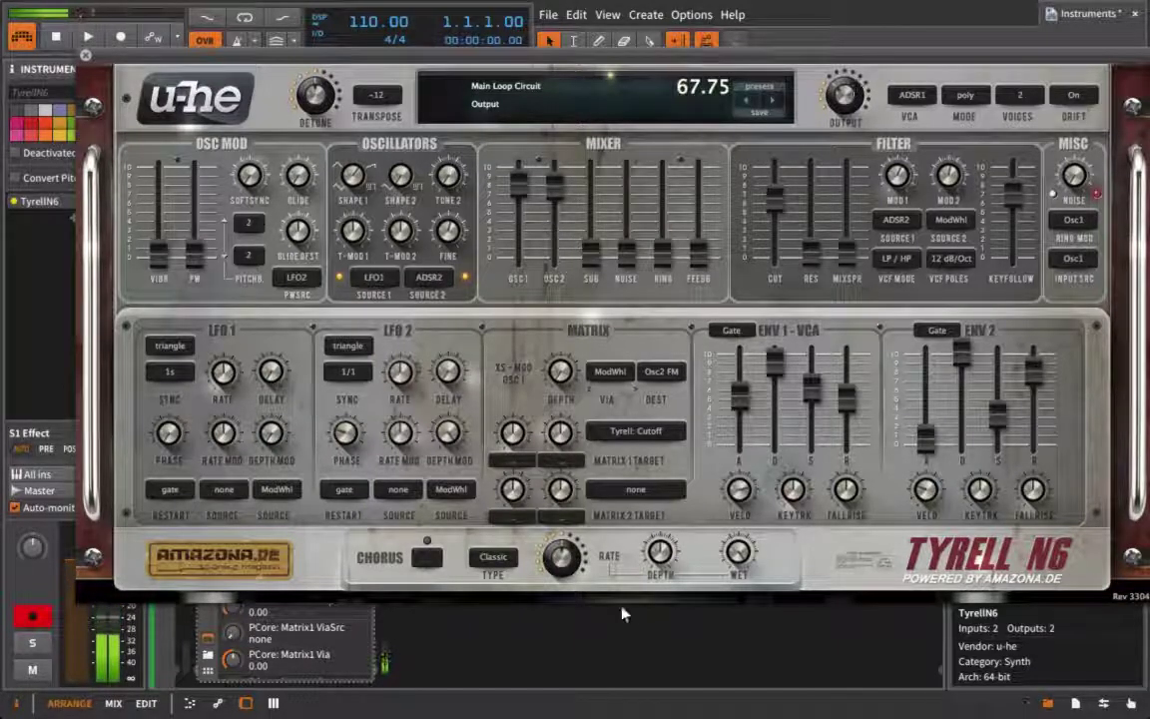
left_click(426, 556)
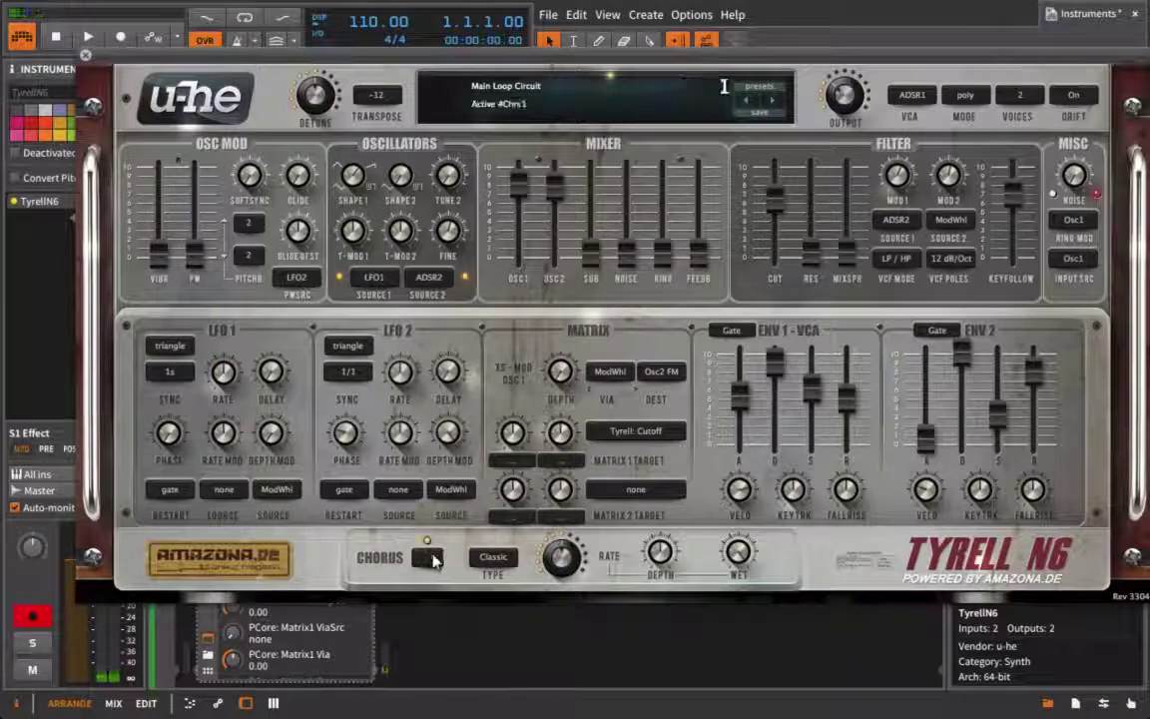
left_click(496, 559)
left_click(544, 584)
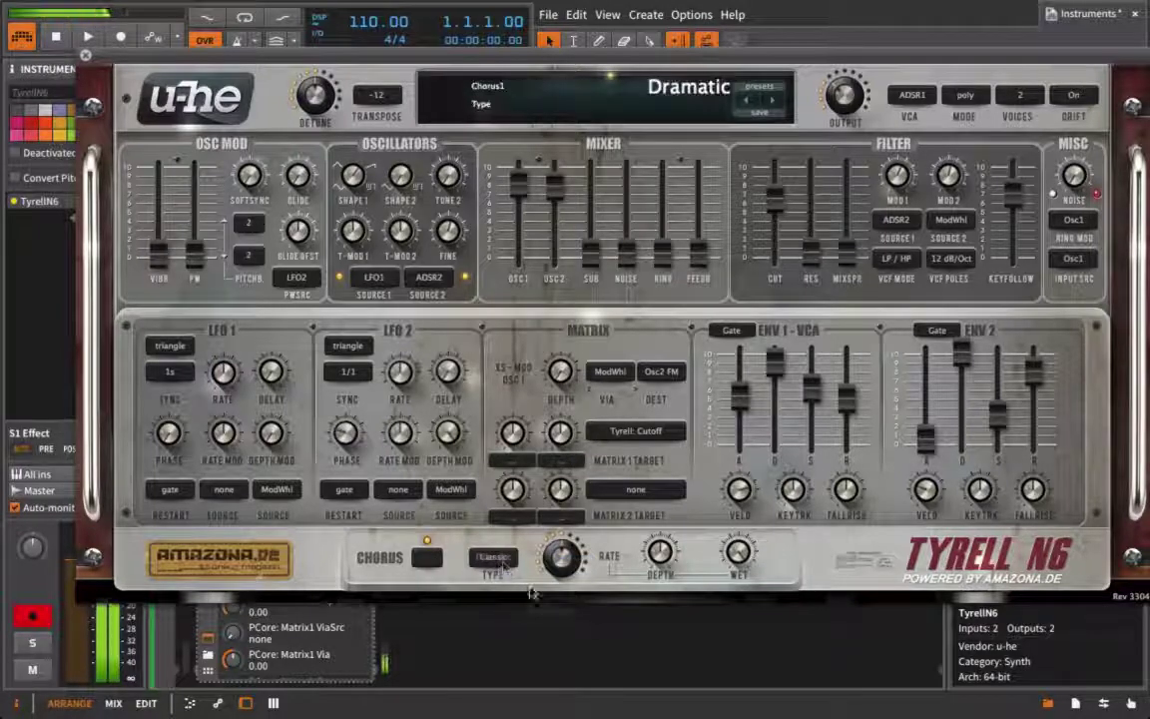
left_click(493, 557)
left_click(550, 602)
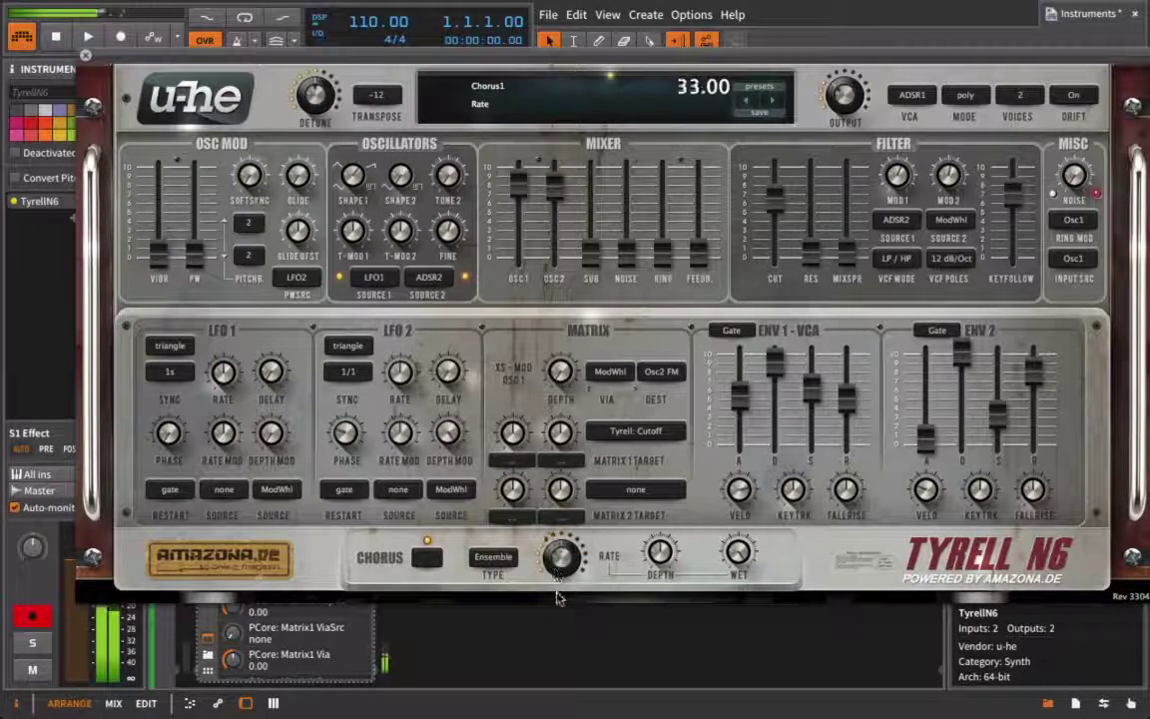
- Reduce chorus depth to about 31 and wet to 55.5, and set the voice count to 4
mouse_move(674, 573)
left_mouse_down()
mouse_move(675, 547)
mouse_move(678, 580)
left_mouse_up()
left_click_drag(738, 551, 732, 633)
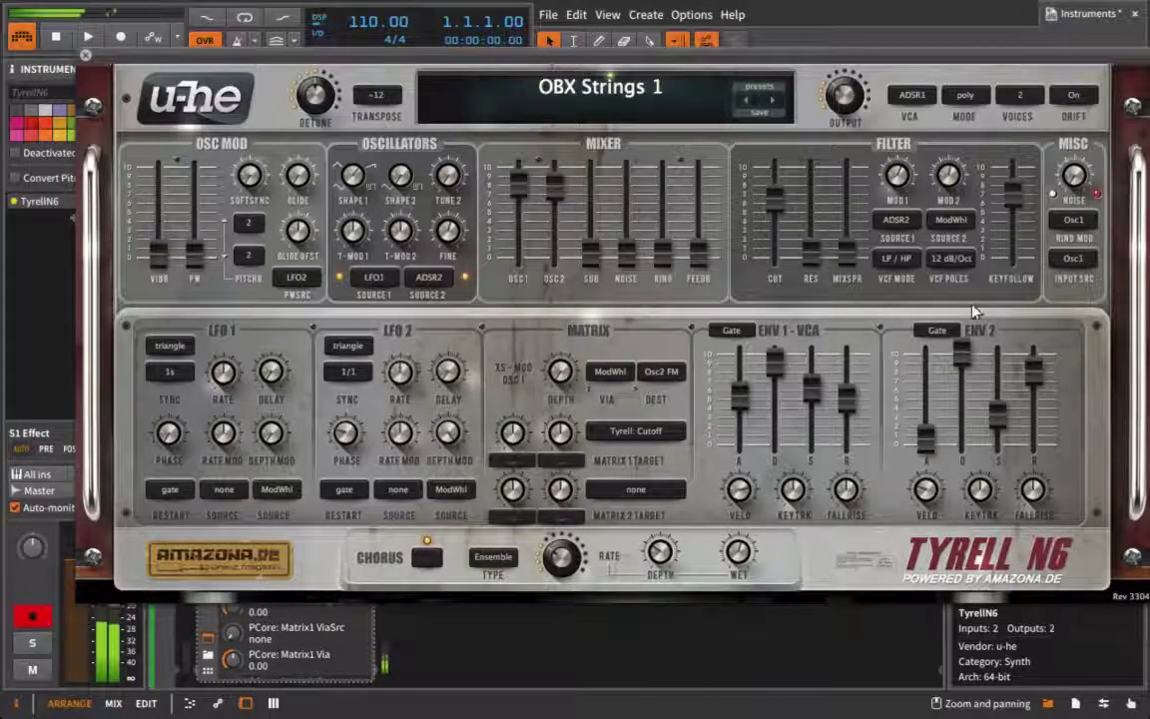
left_click(1019, 95)
left_click(1053, 157)
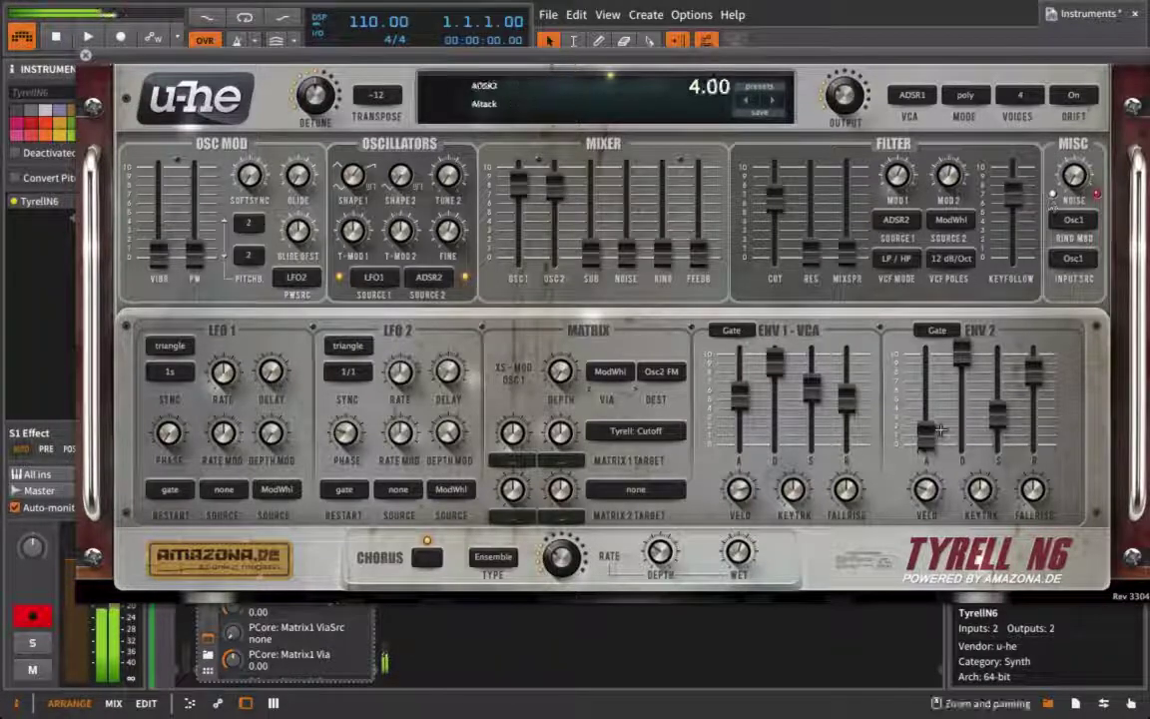
- Raise the ENV 1 attack slightly and bring the RING mixer fader up to -28.00
left_click_drag(739, 395, 748, 364)
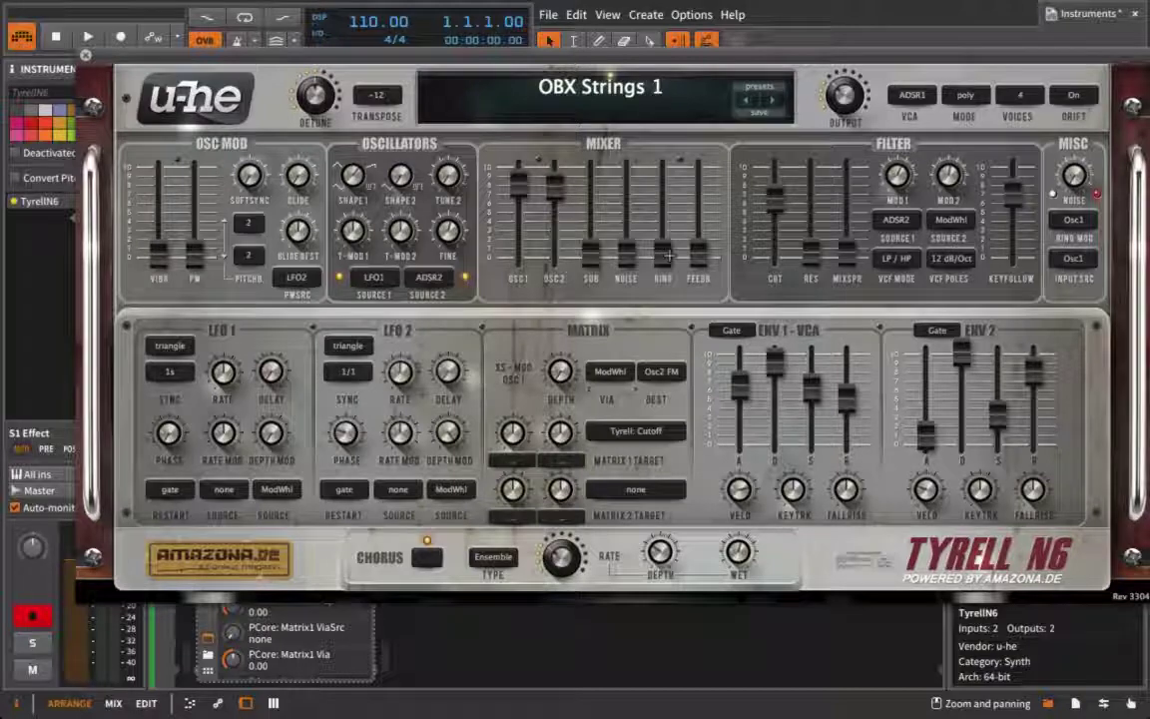
left_click_drag(667, 254, 666, 120)
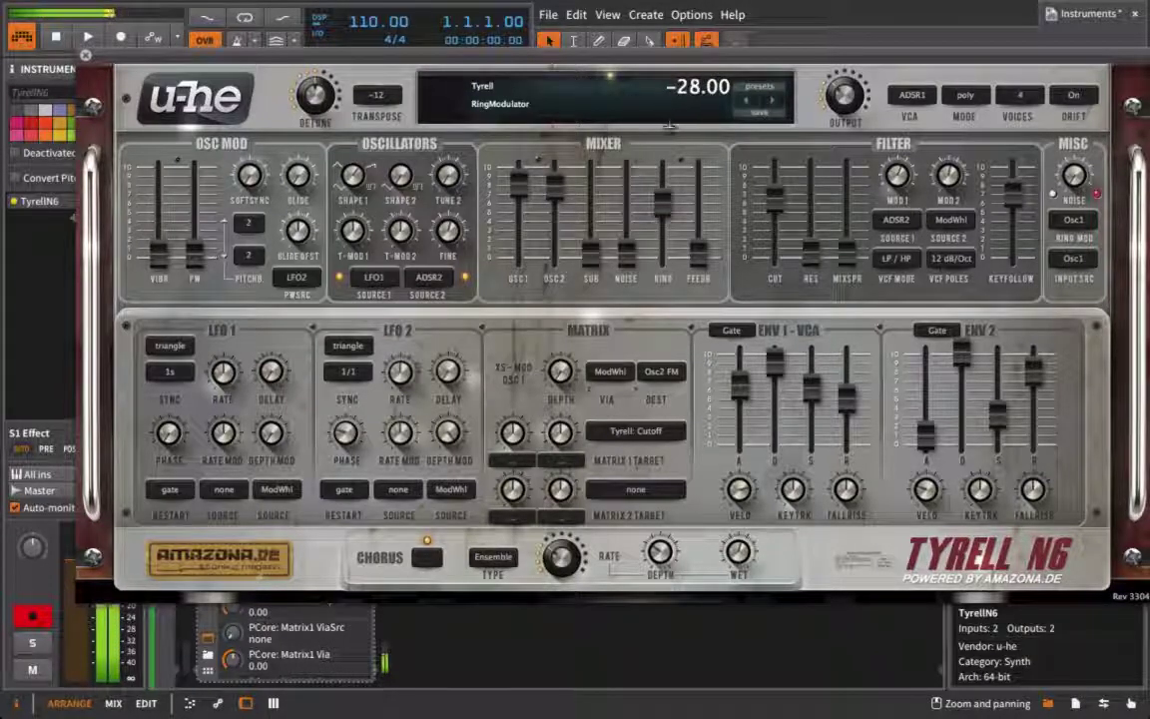
- Set the ring mod source to Osc1+2 and raise the RING level to -13.50
left_click(1082, 259)
left_click(1070, 221)
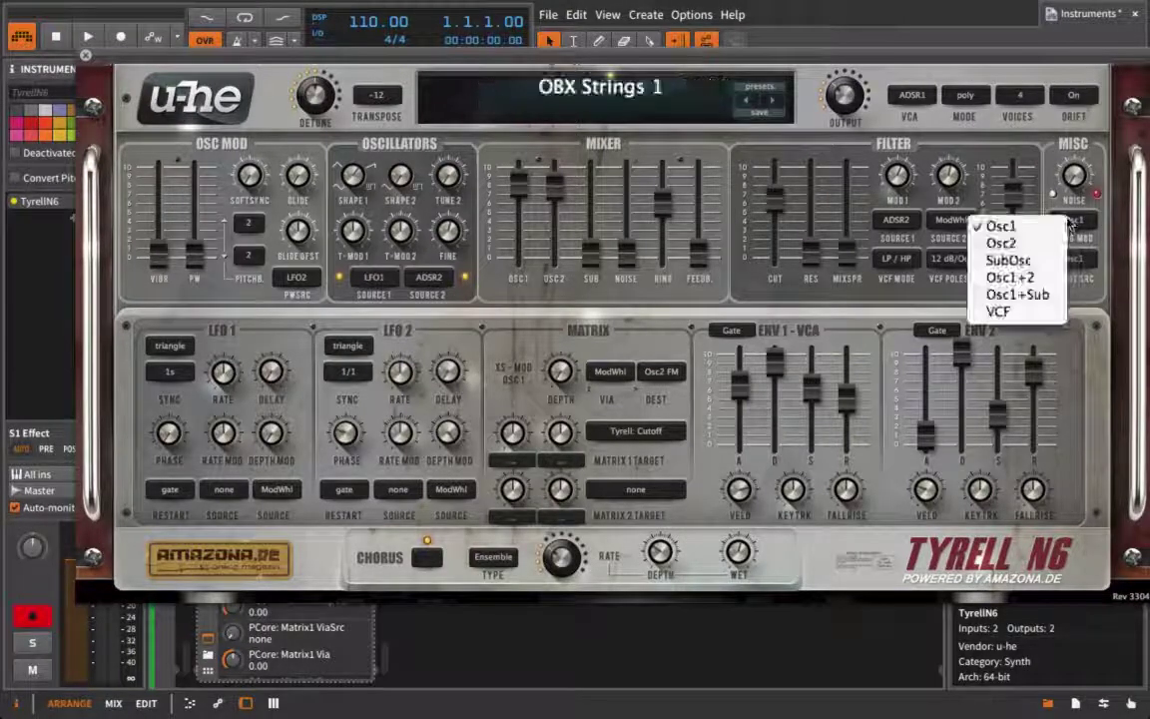
left_click(1057, 280)
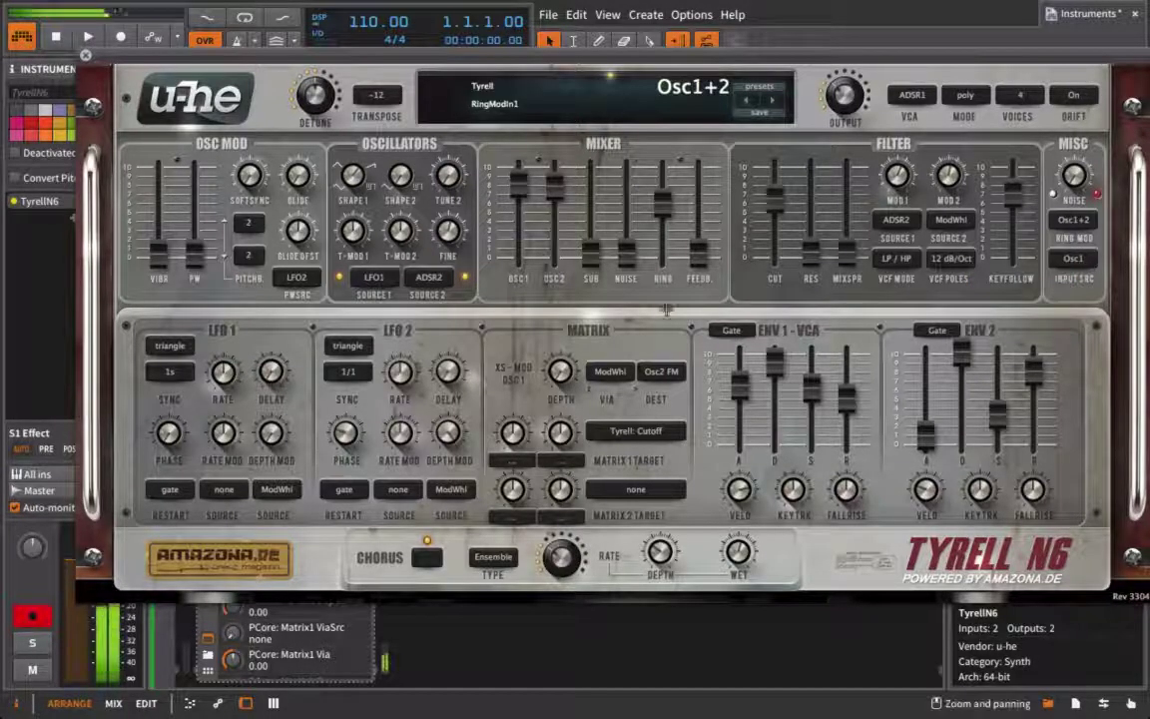
left_click_drag(663, 200, 686, 209)
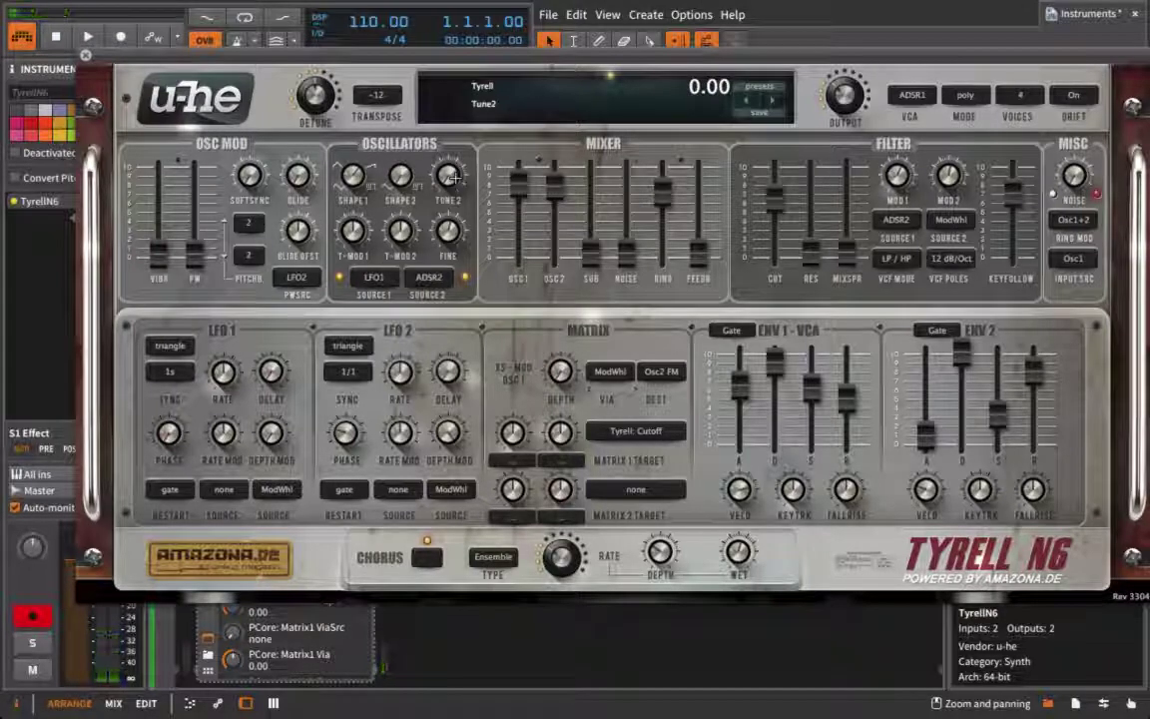
- Tune TyrellN6 oscillator 2 to 12.06, lower the OSC1 mixer level, and set the ring modulator to -33.50
left_click_drag(452, 177, 468, 125)
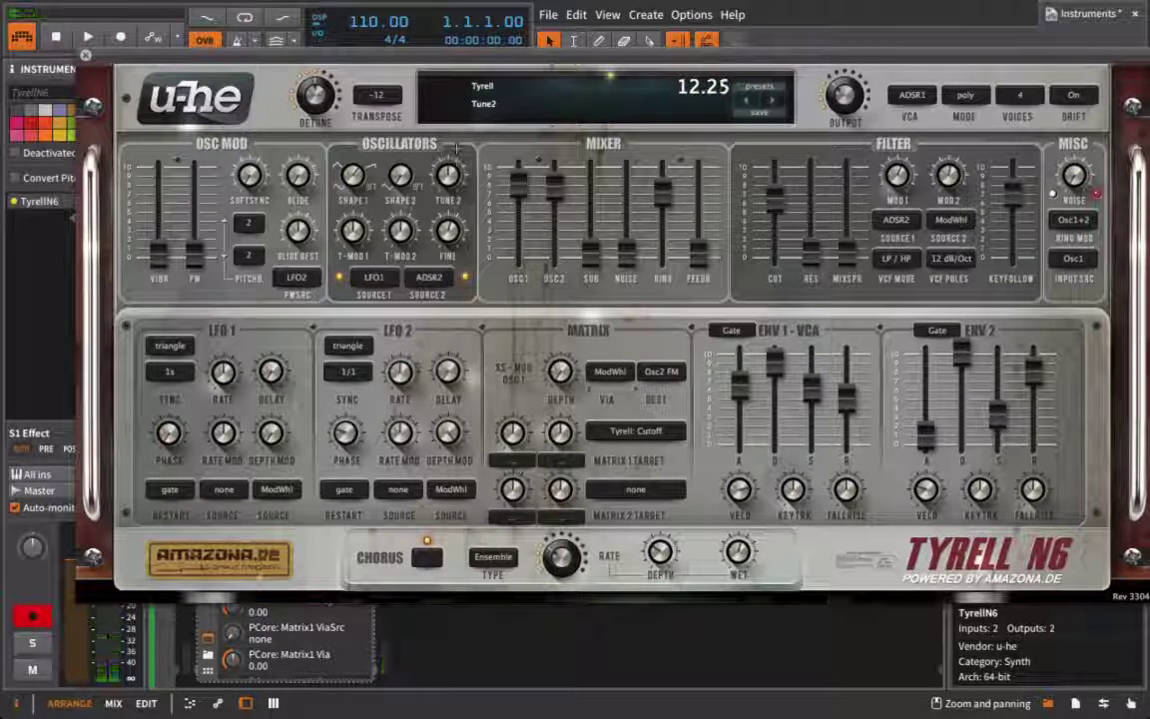
left_click_drag(662, 192, 687, 286)
left_click_drag(518, 185, 519, 205)
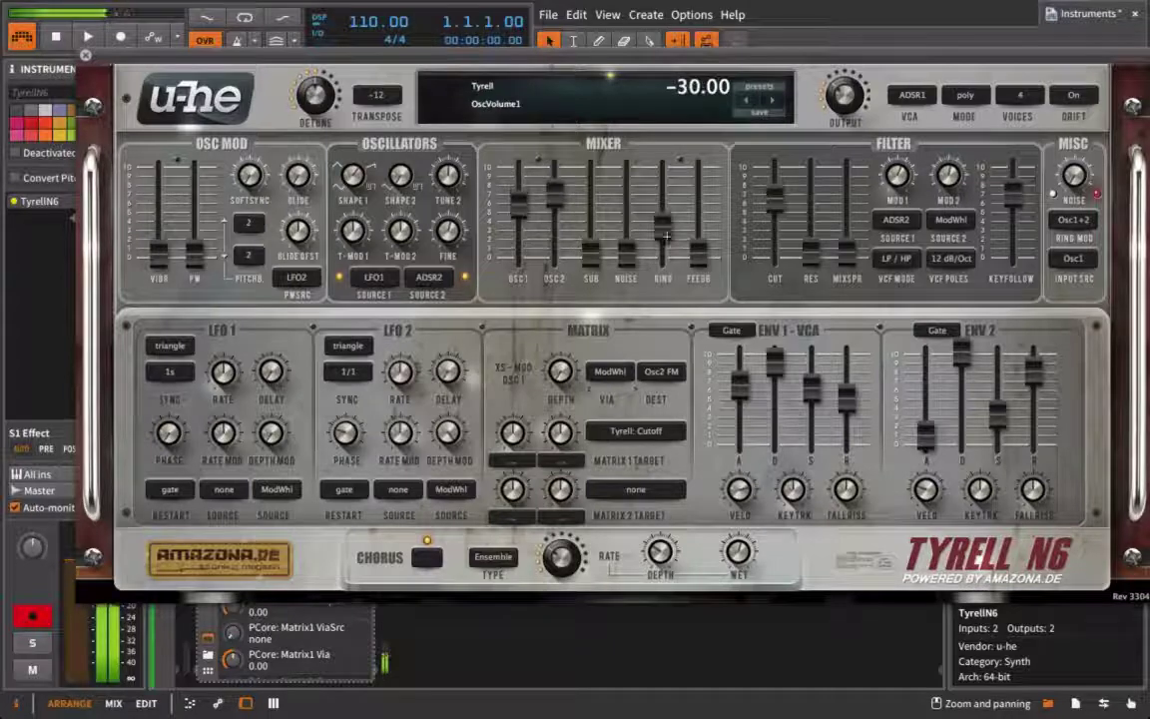
left_click_drag(667, 232, 667, 238)
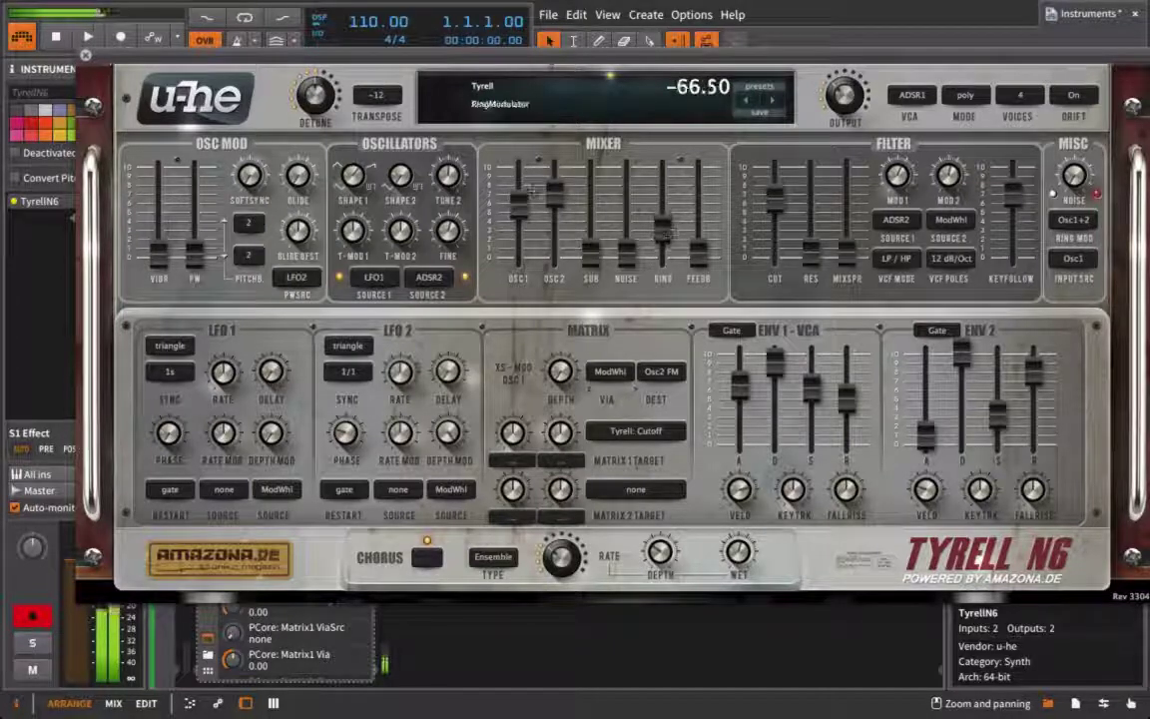
left_click_drag(448, 177, 452, 198)
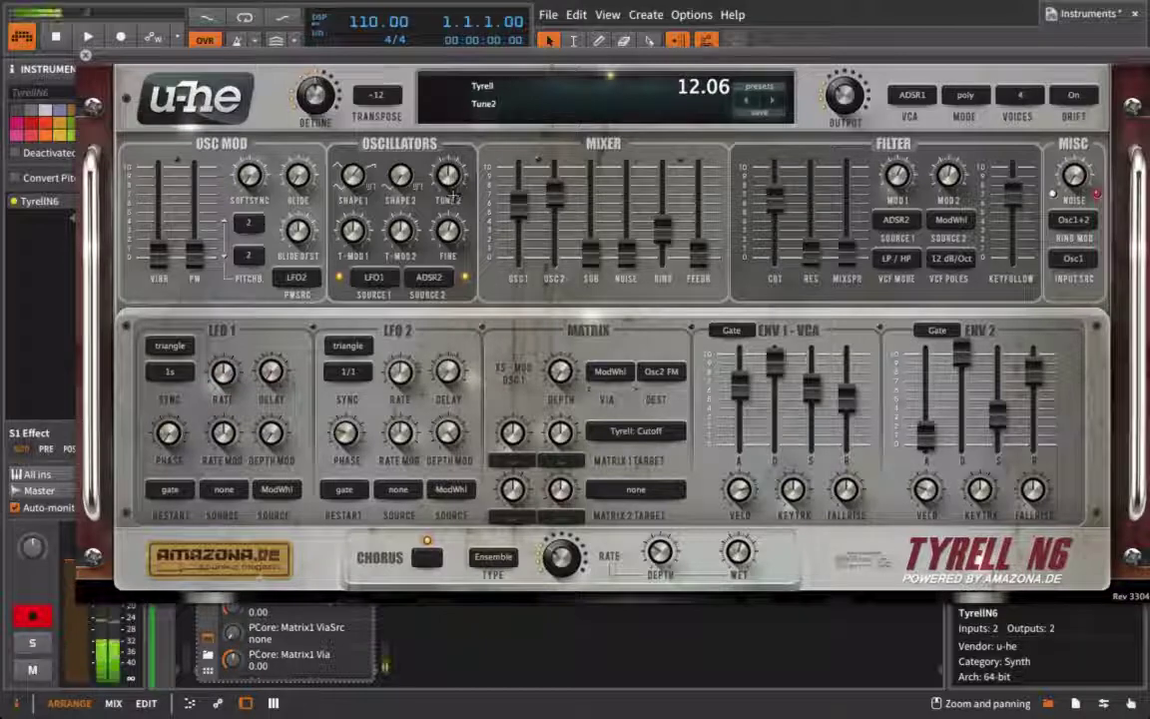
left_click_drag(683, 242, 675, 178)
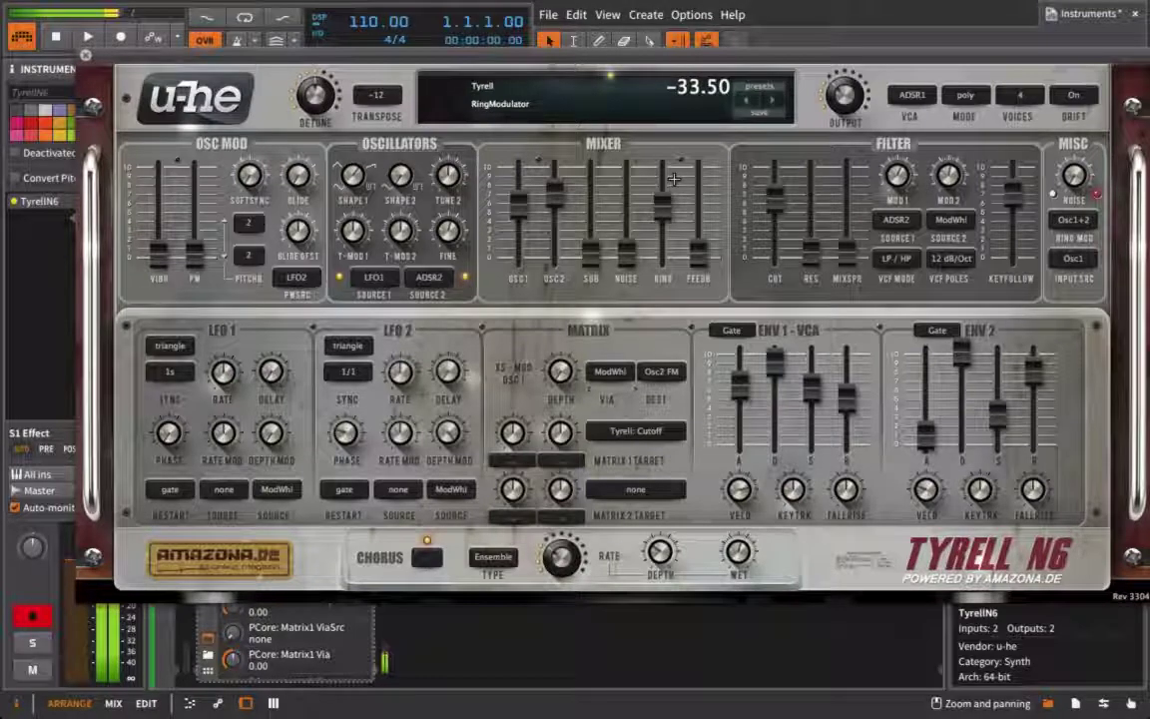
- Lower the filter cutoff to 89.29 and reduce MOD1, then set ENV 2 decay 58.40 and release 69.78
mouse_move(777, 209)
left_click_drag(776, 210, 780, 225)
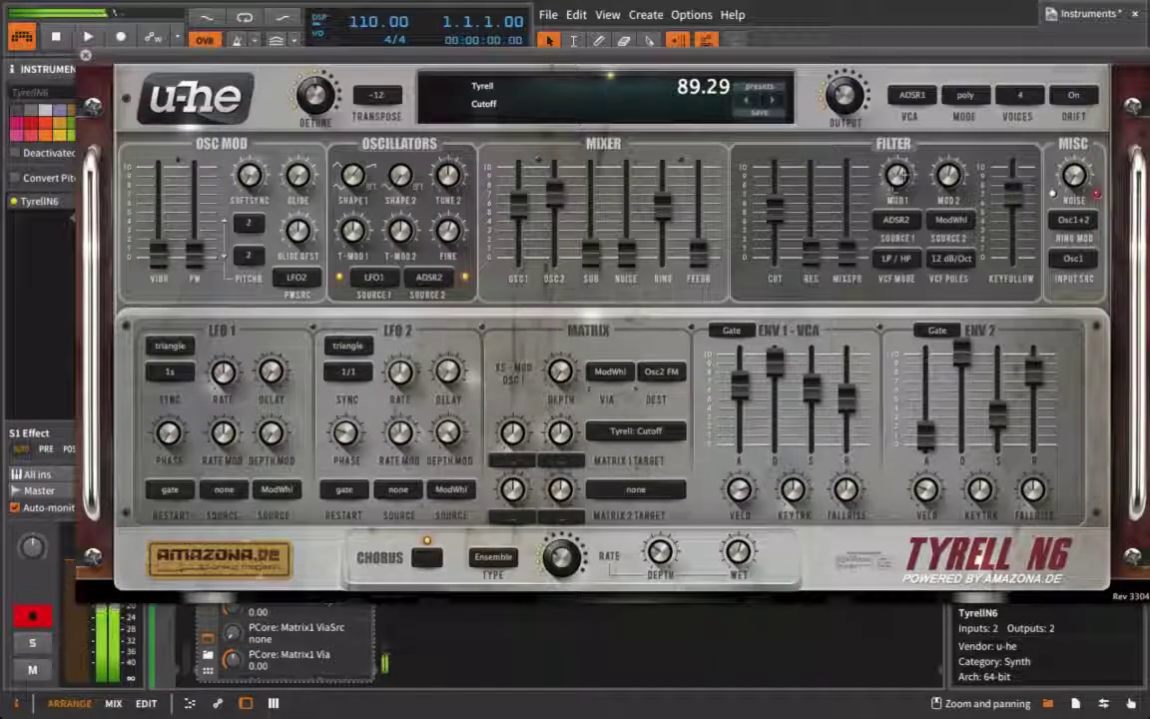
left_click_drag(903, 162, 947, 298)
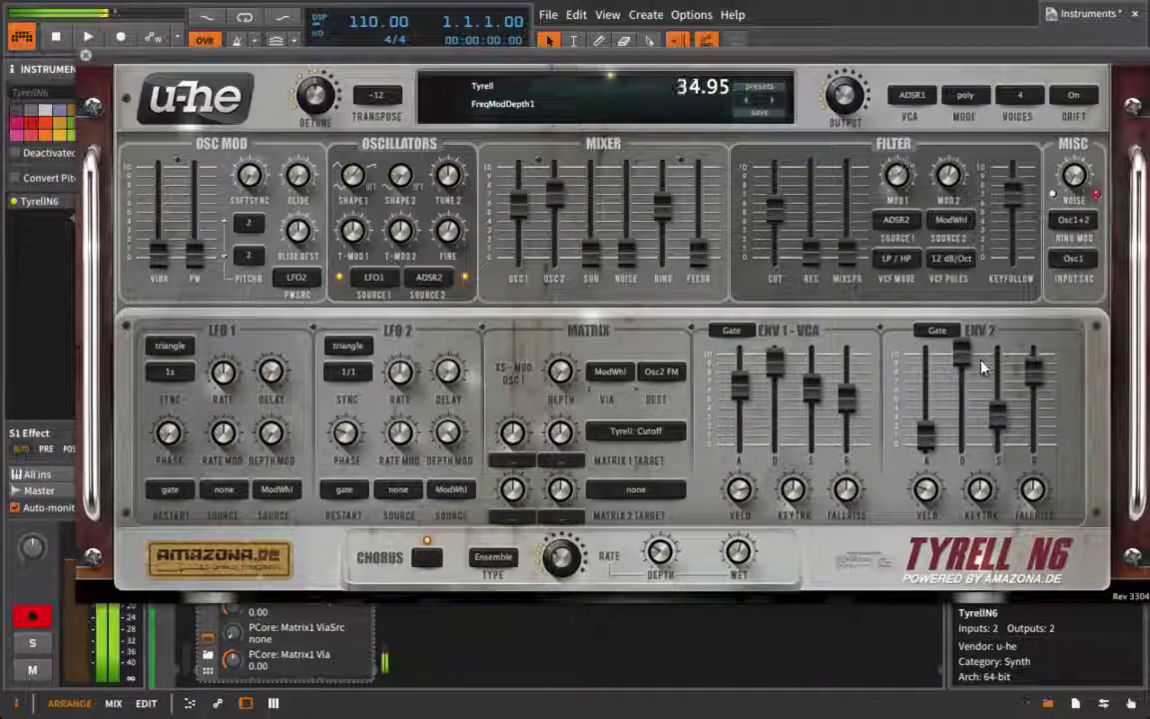
left_click_drag(961, 354, 968, 419)
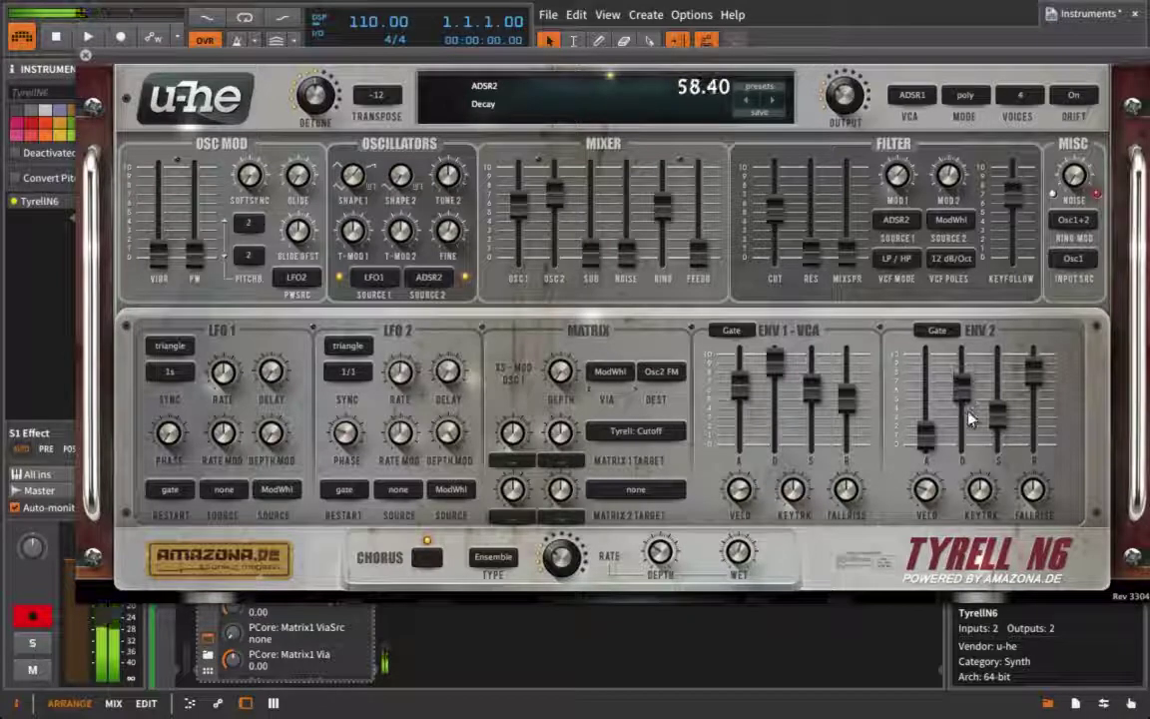
left_click_drag(1037, 391, 1041, 395)
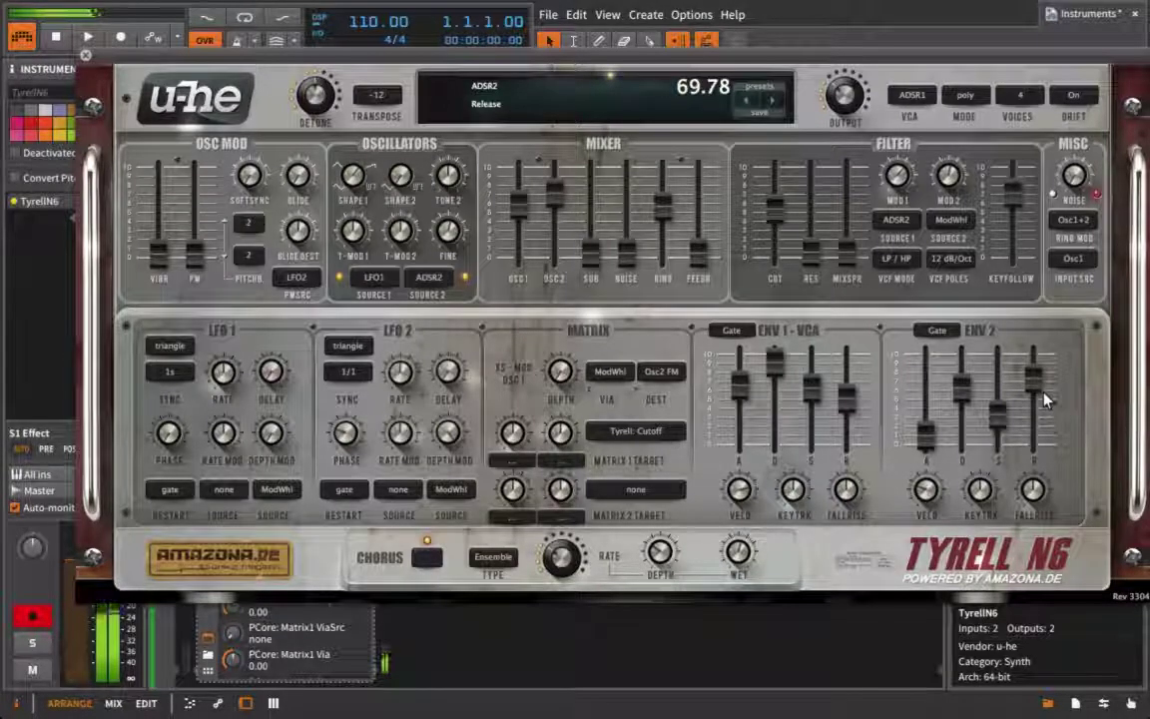